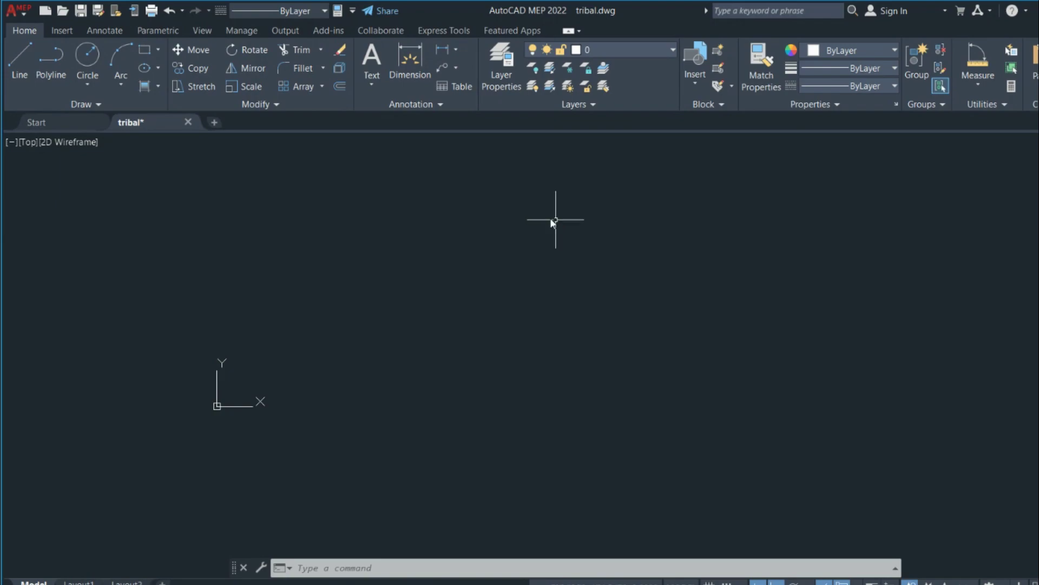
- Draw a horizontal line 44.75 units long in the empty drawing area and end the Line command
left_click(20, 60)
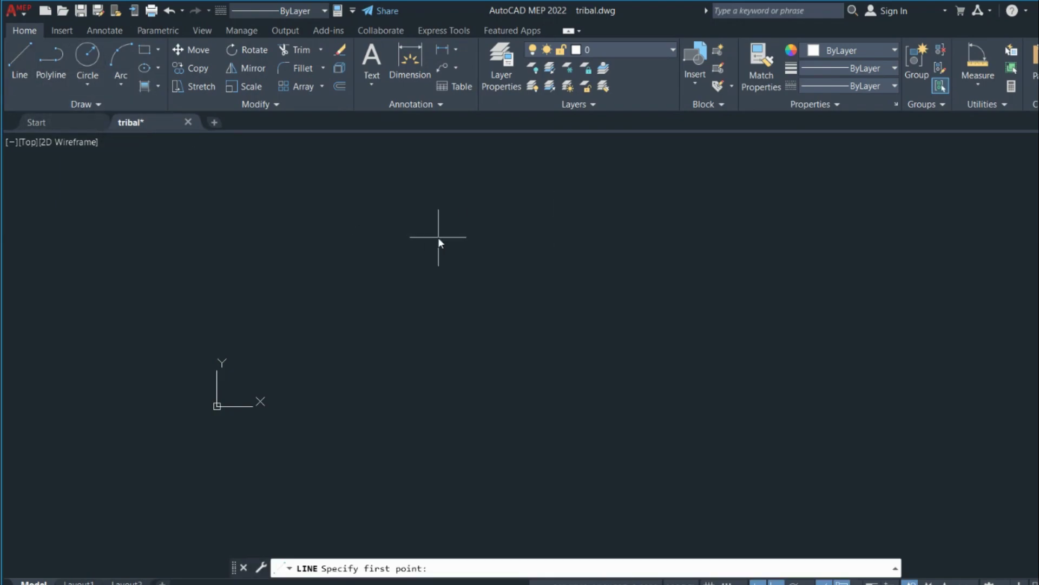
left_click(437, 237)
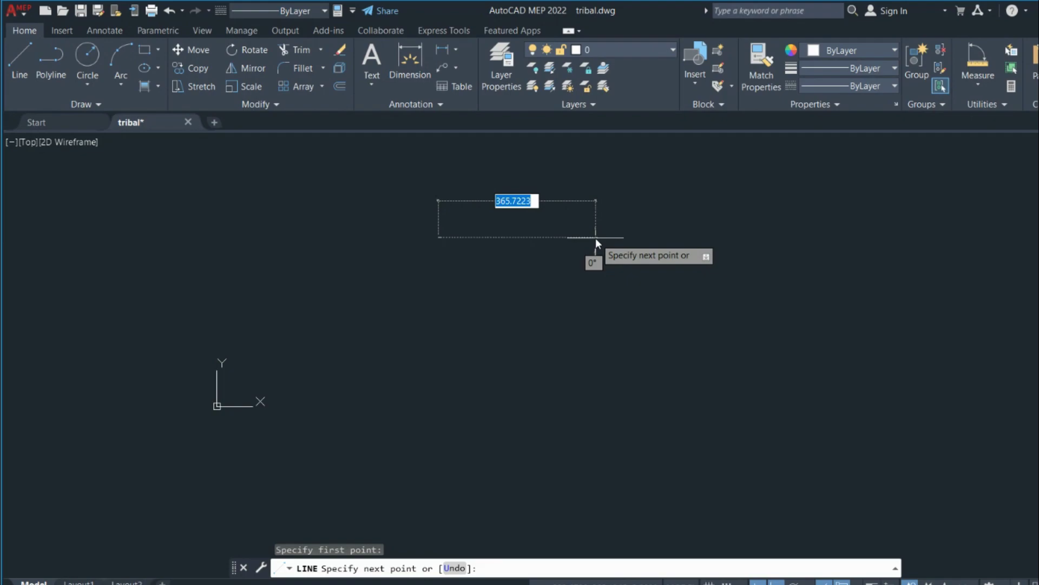
type("44.75")
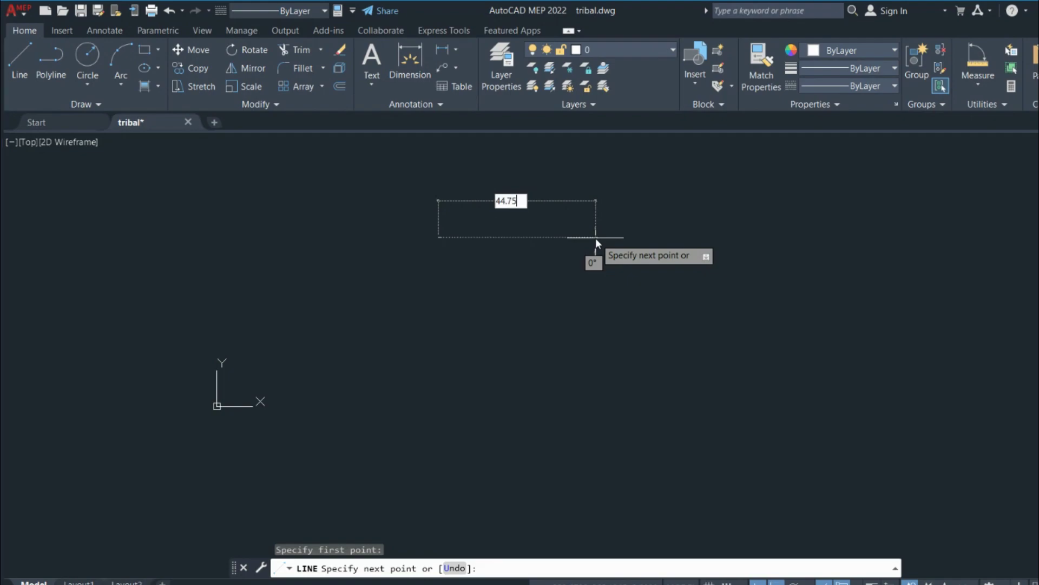
key("Return")
scroll(460, 228, "up", 5)
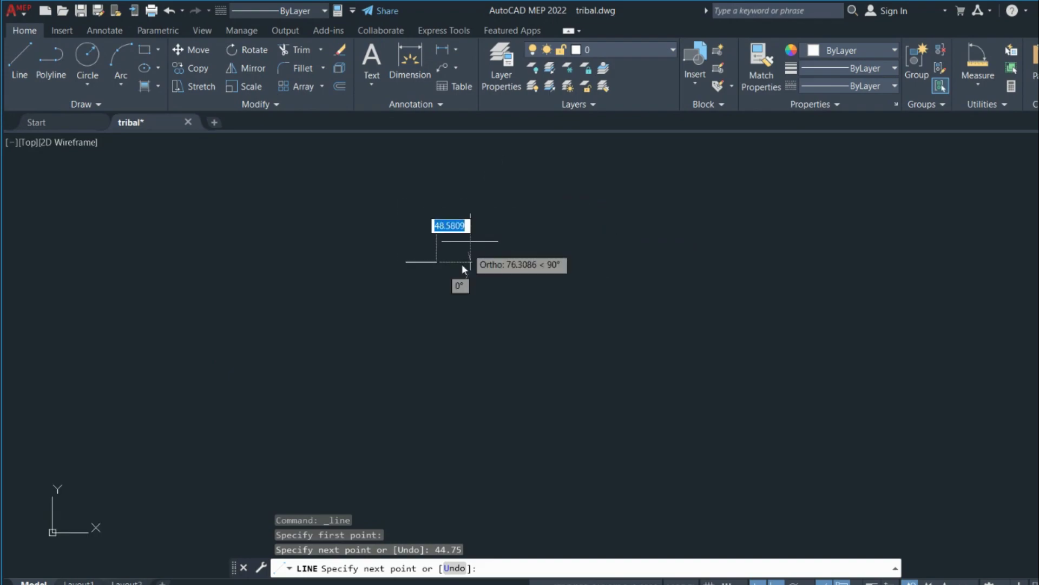
scroll(410, 264, "up", 2)
middle_click_drag(409, 263, 534, 255)
scroll(534, 256, "up", 3)
key("Escape")
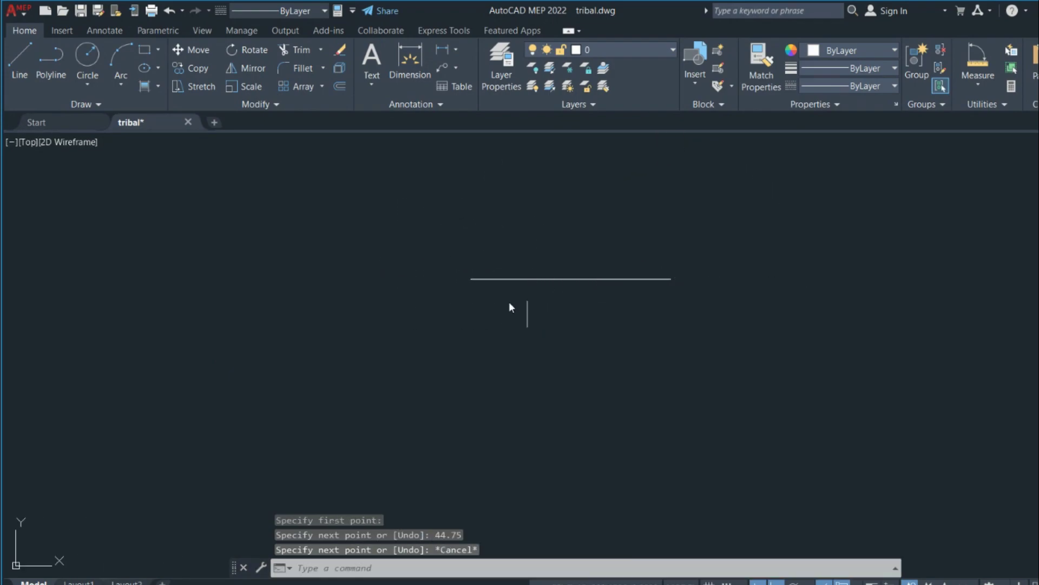
- With ortho off, draw a segment 10.51 units long at 252° from the horizontal line's left end, and turn ortho back on
left_click(18, 54)
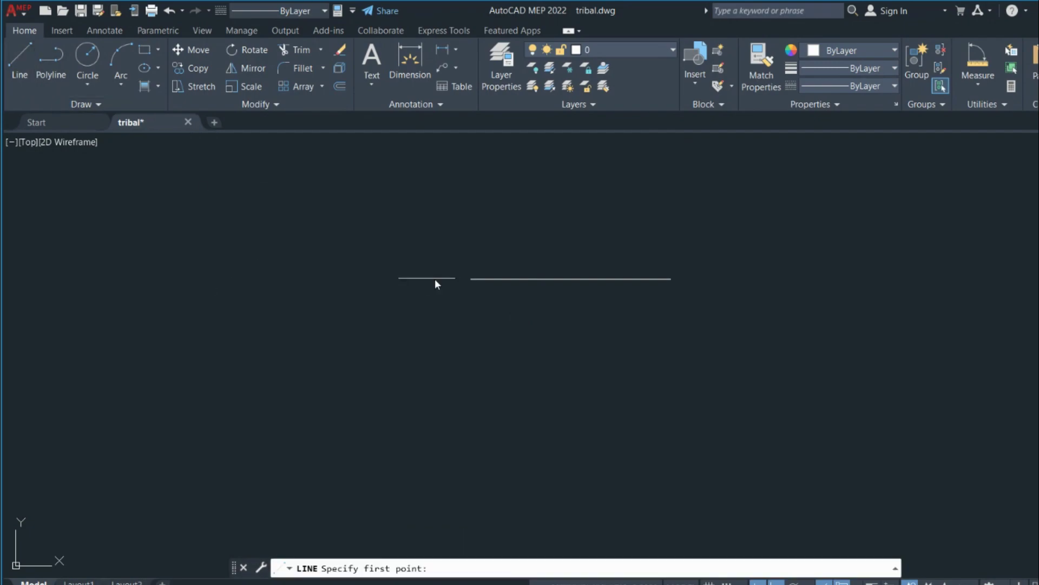
left_click(470, 280)
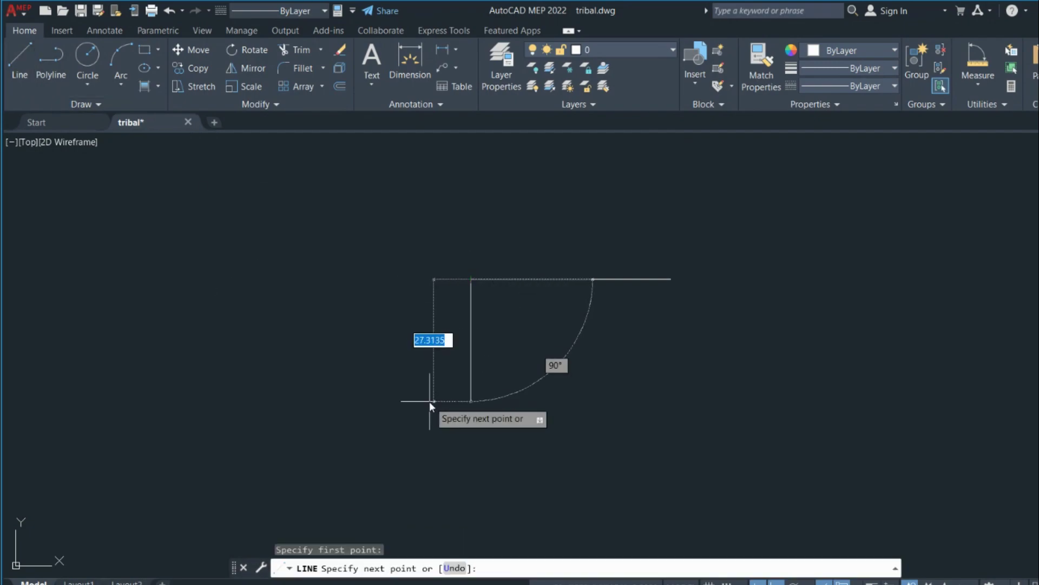
key("F8")
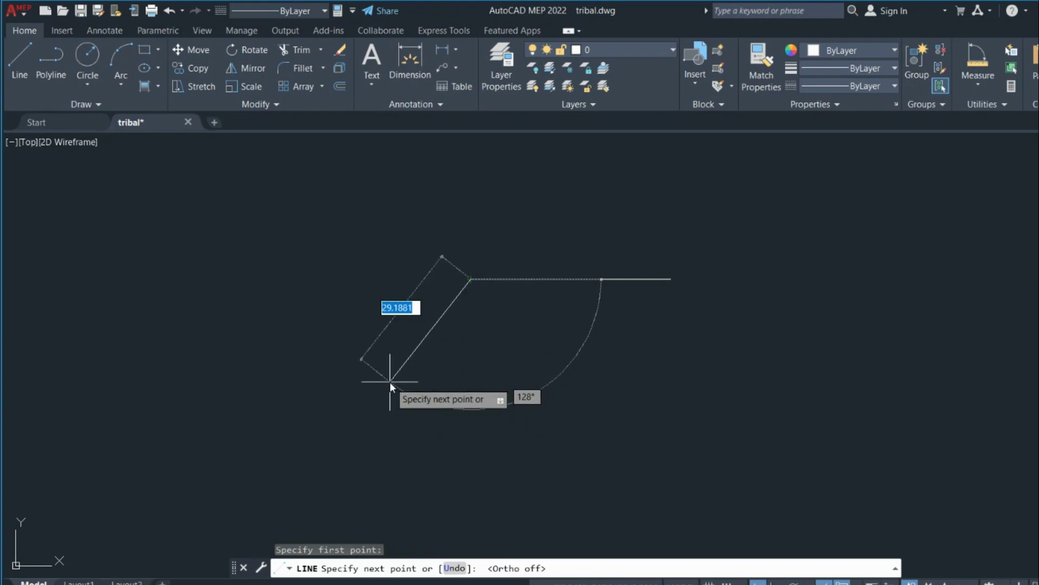
type("@")
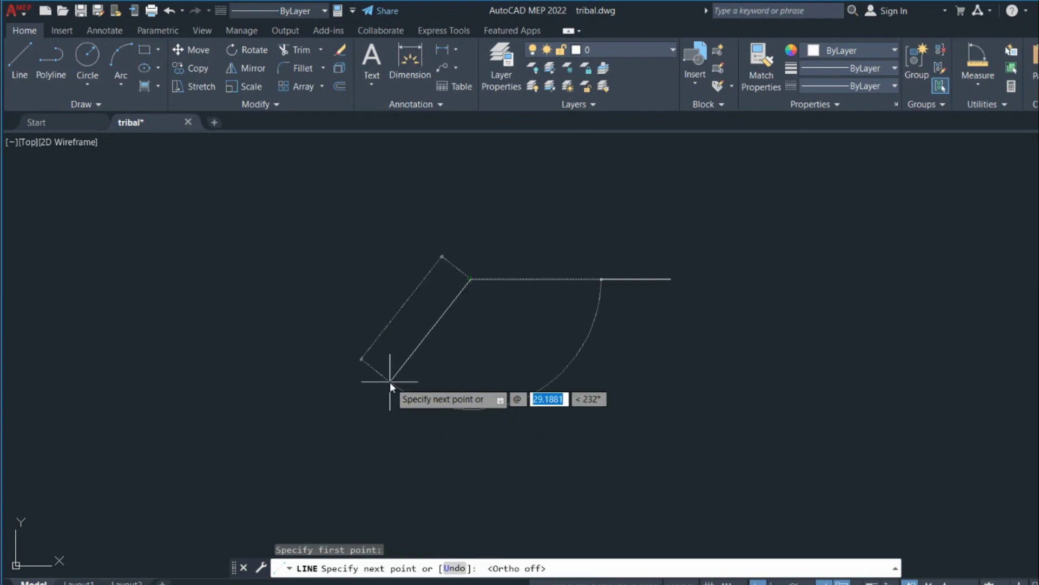
type("1051")
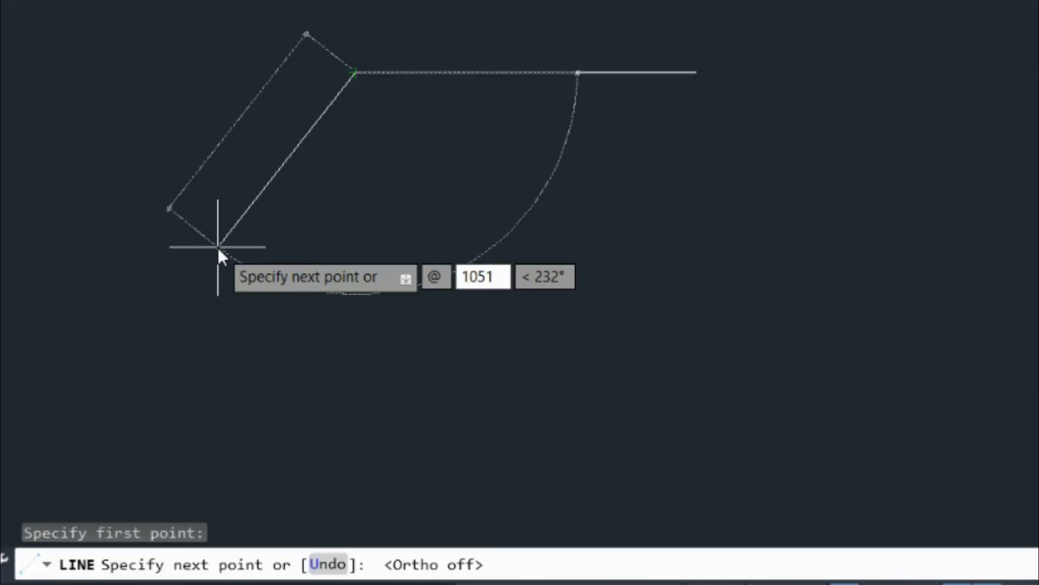
key("BackSpace")
key("BackSpace")
type(".51")
key("Tab")
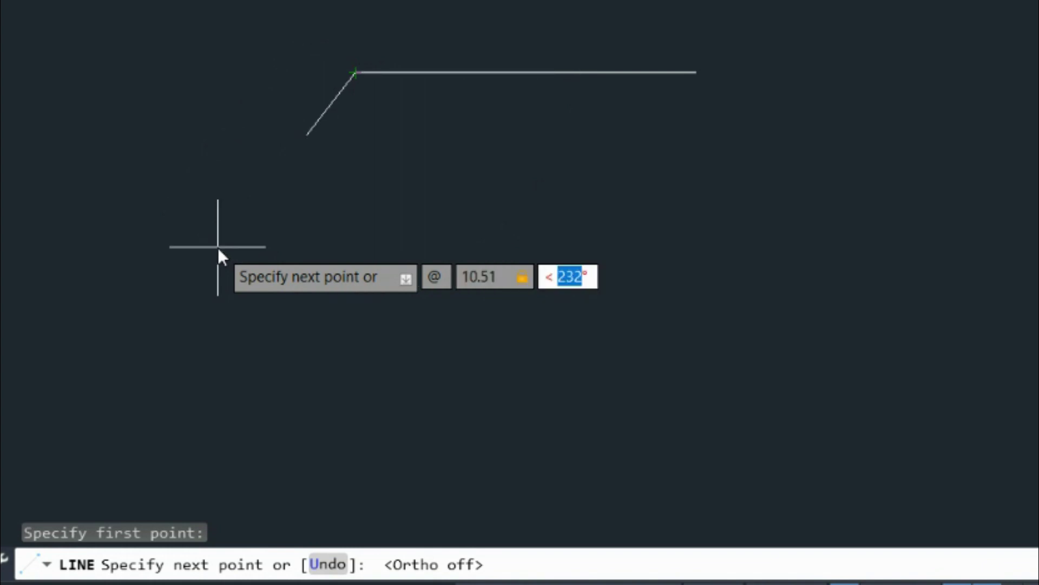
type("252")
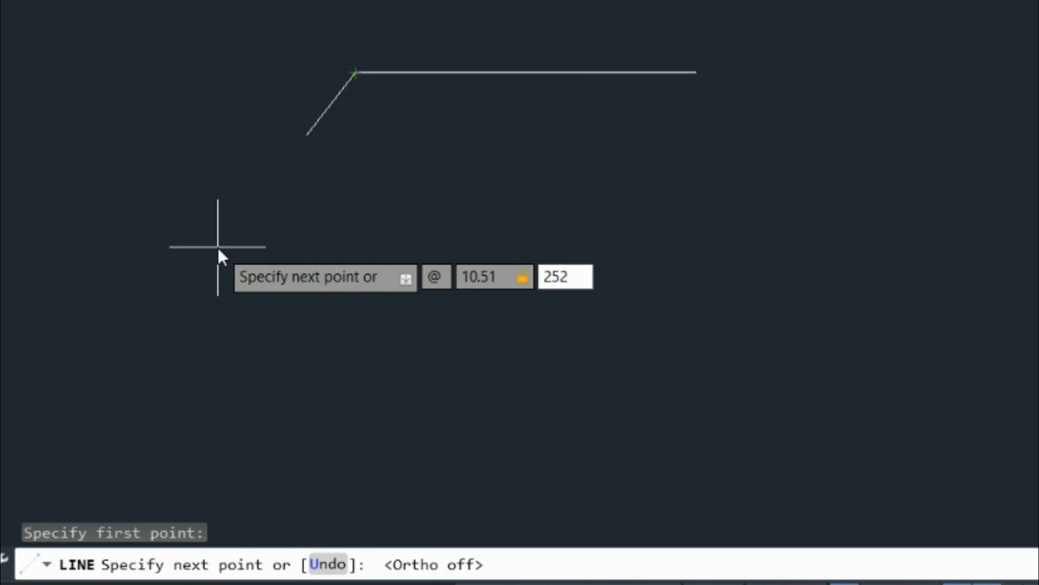
key("Left")
key("Left")
key("Left")
key("Tab")
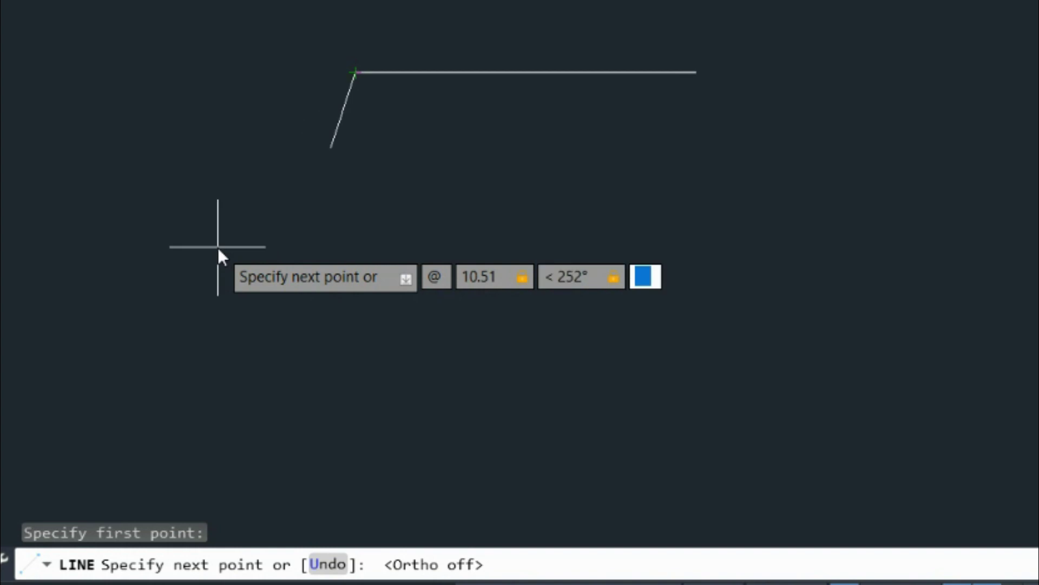
key("Return")
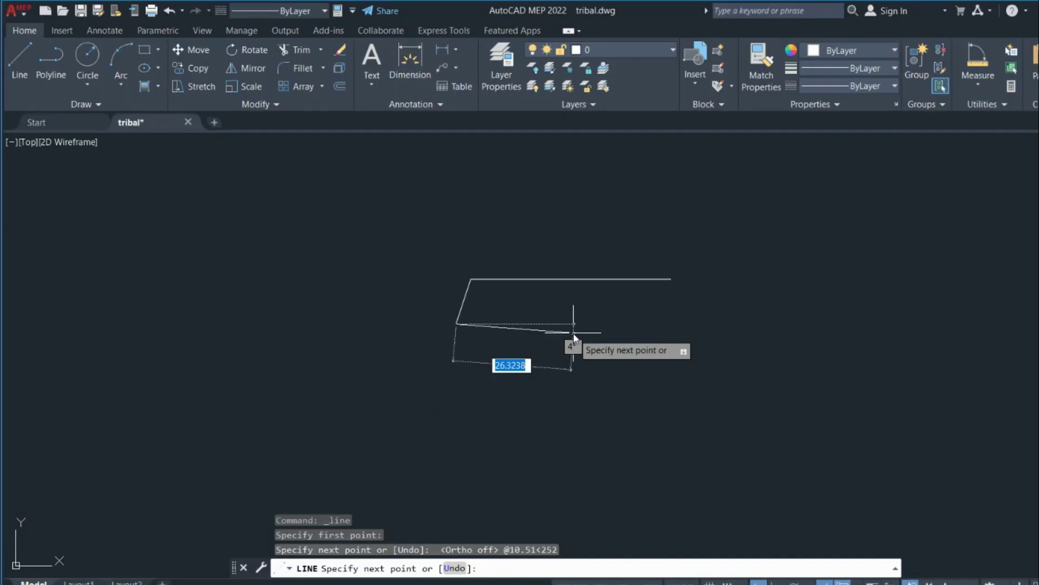
key("F8")
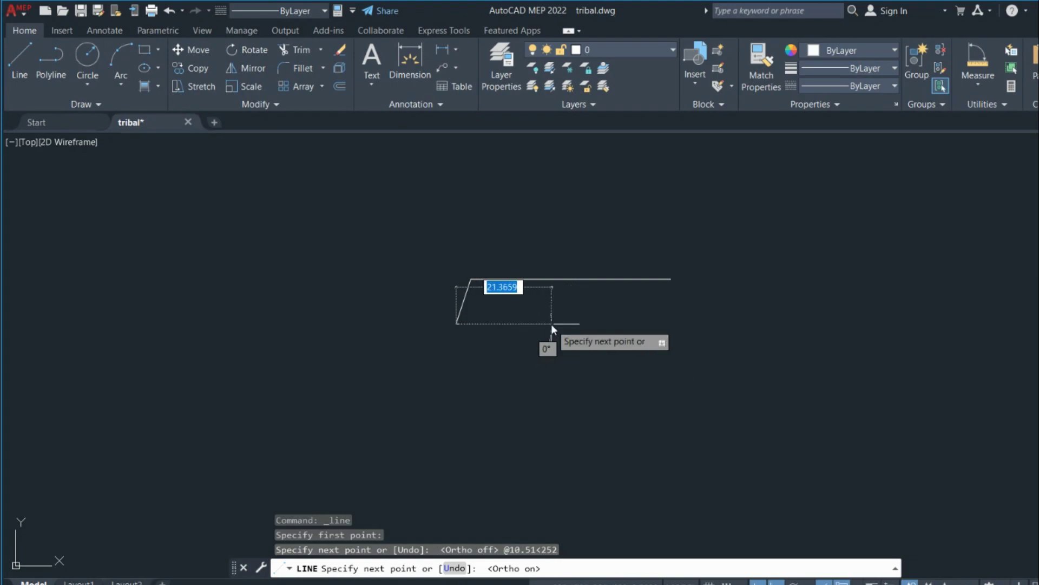
type("1.")
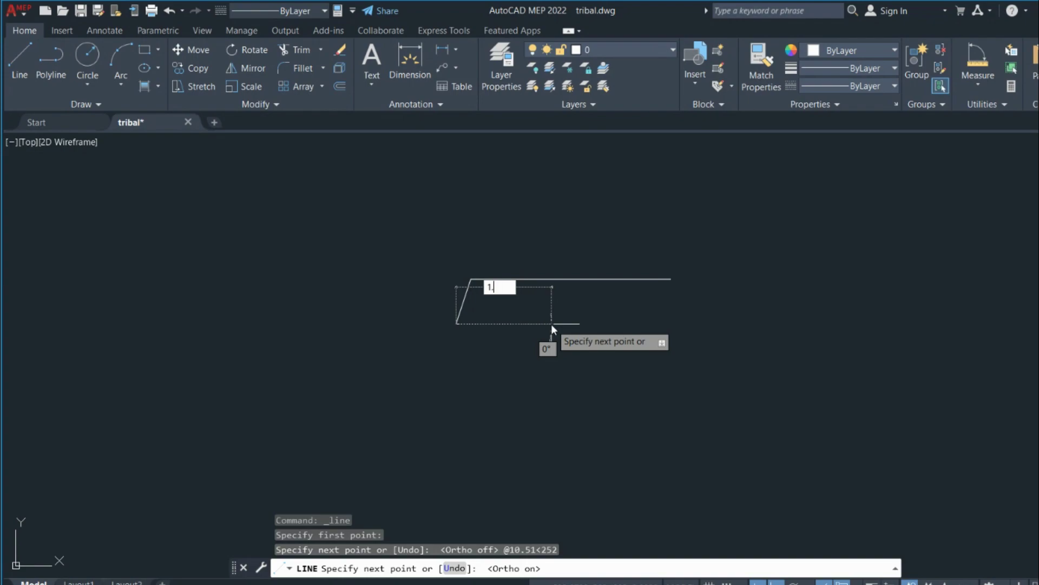
type("68")
key("Return")
scroll(547, 332, "up", 2)
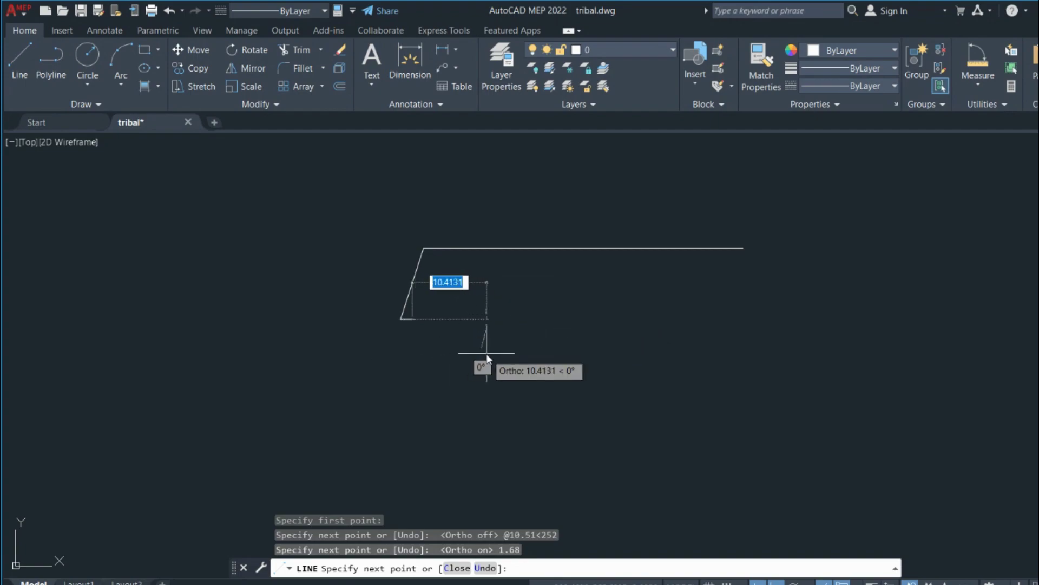
right_click(503, 320)
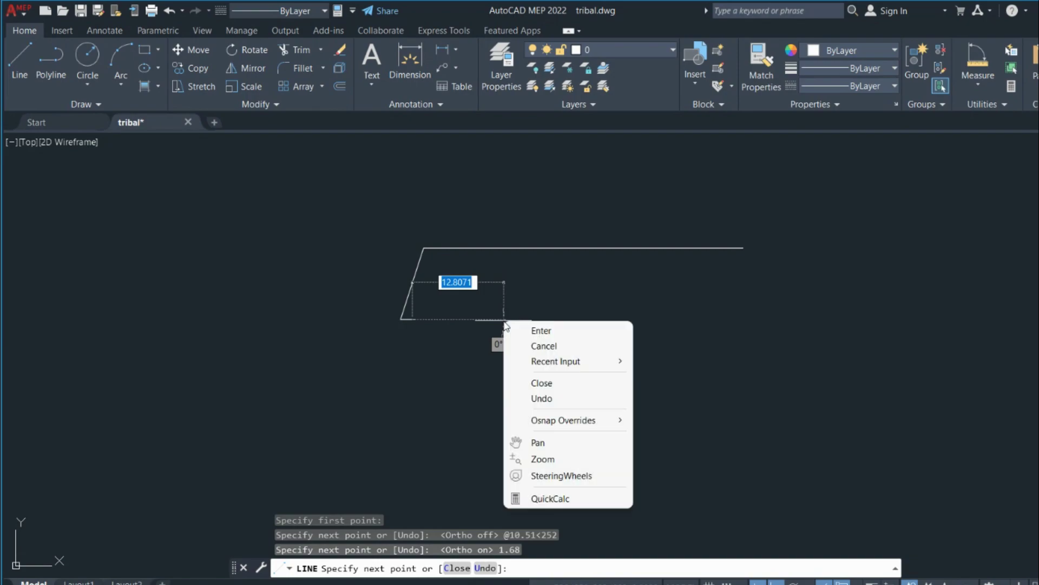
left_click(541, 398)
- Draw a horizontal segment 11.68 units long to the right from the lower end of the slanted segment
scroll(550, 332, "down", 1)
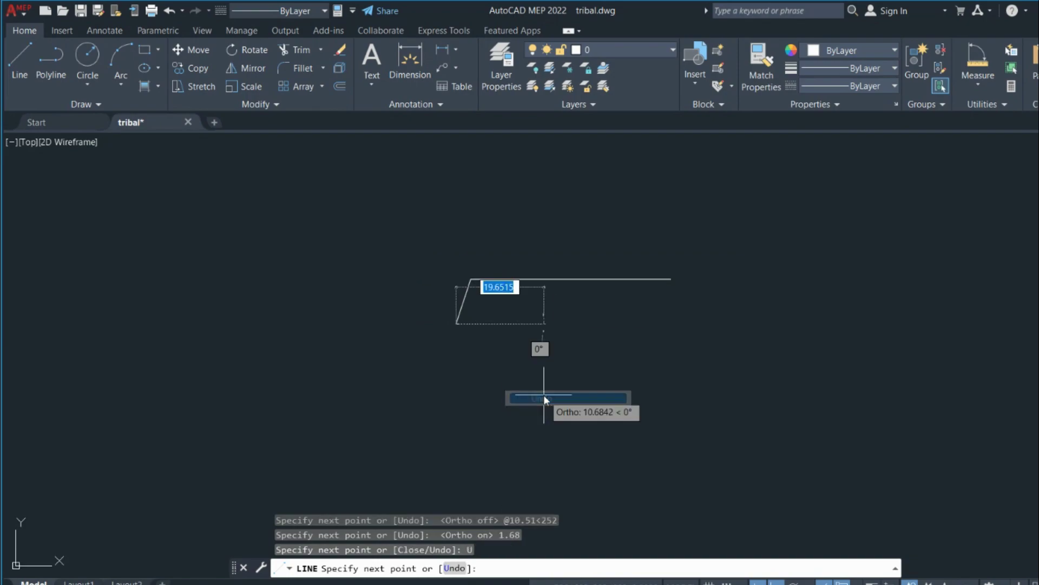
scroll(565, 330, "up", 4)
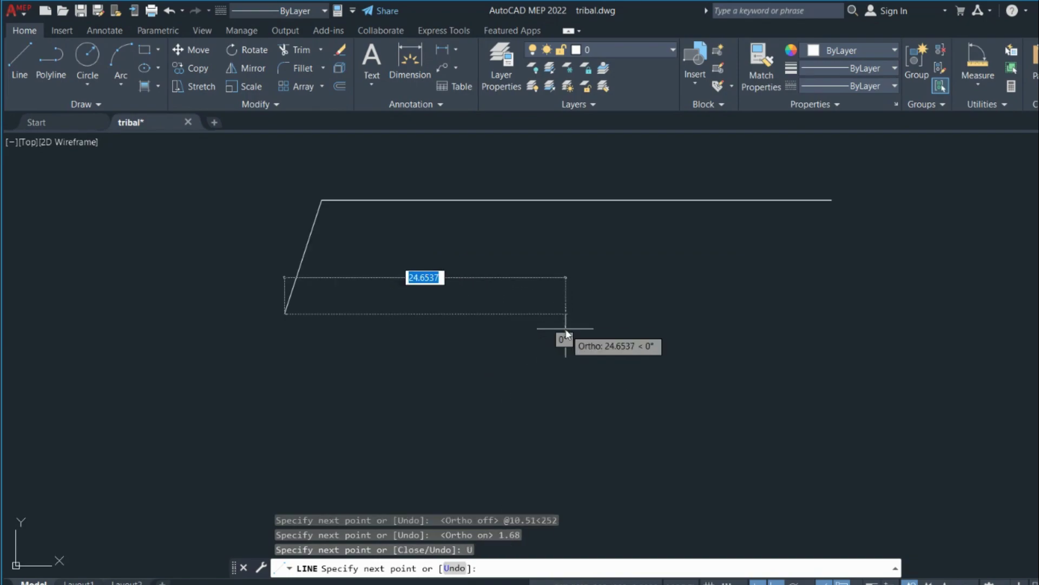
type("11.68")
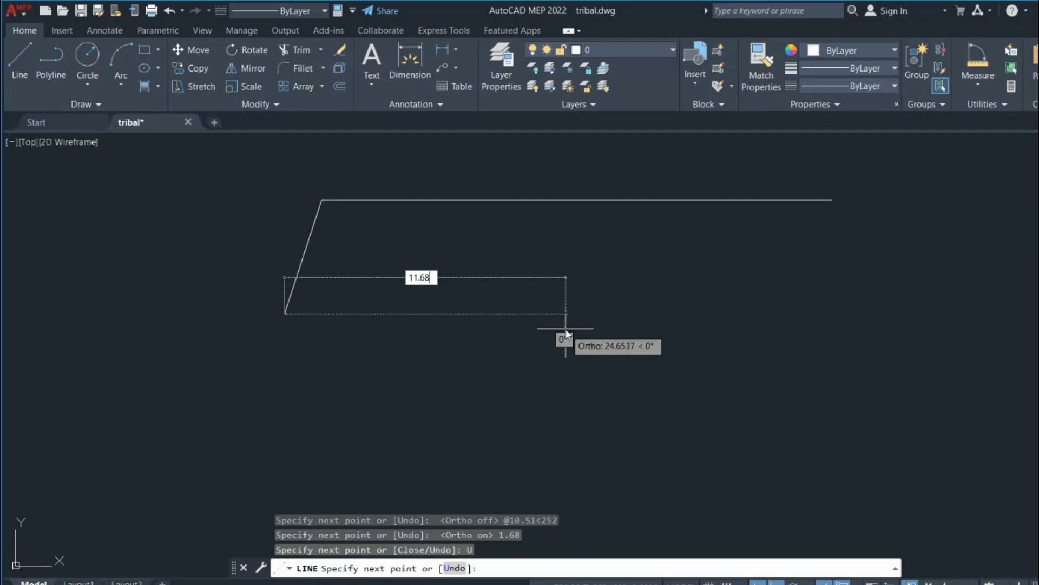
key("Return")
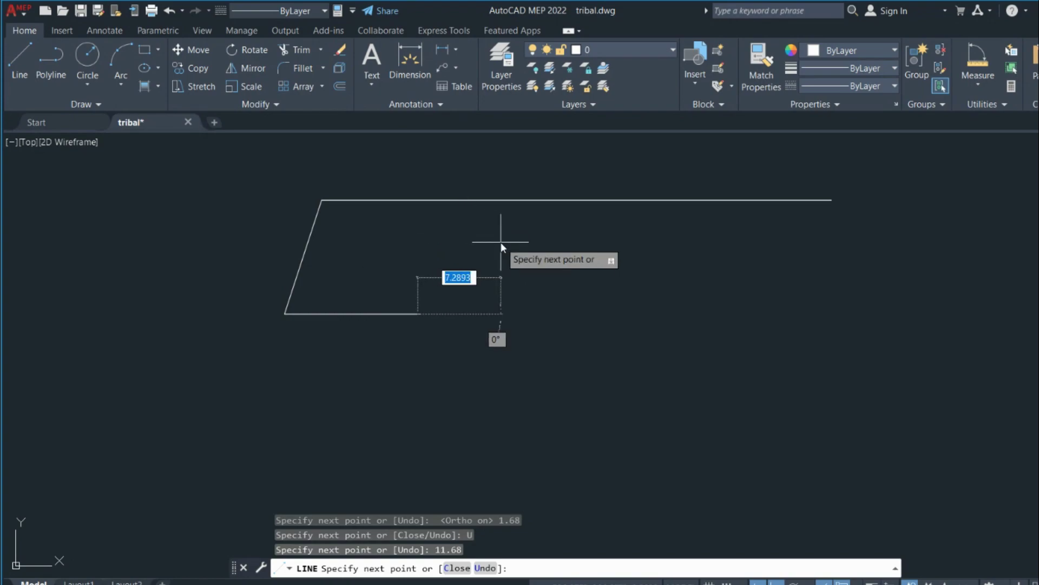
- With ortho off, continue the outline with a segment 6.92 units long at 50°
key("F8")
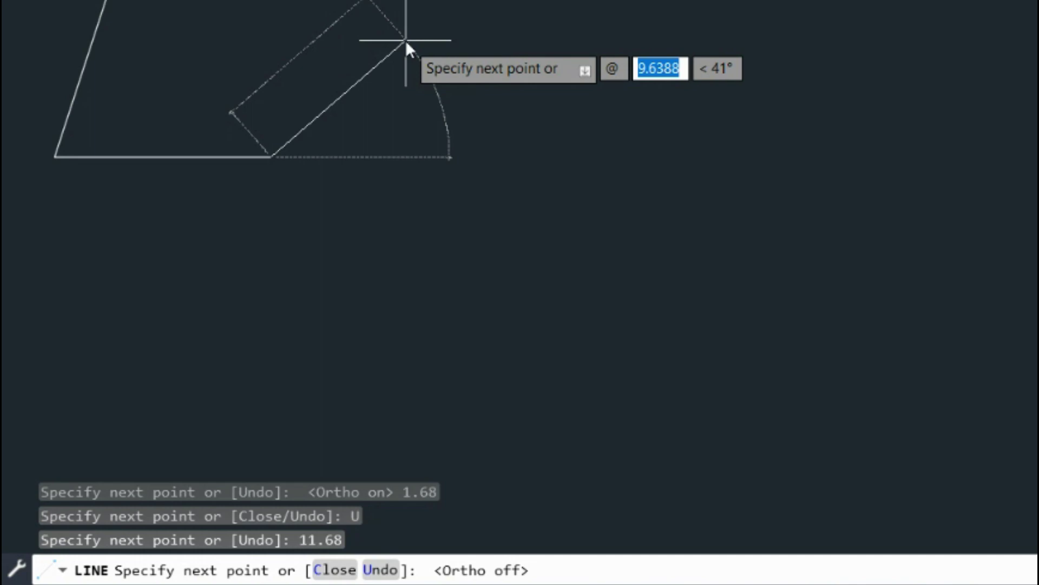
type("6.92")
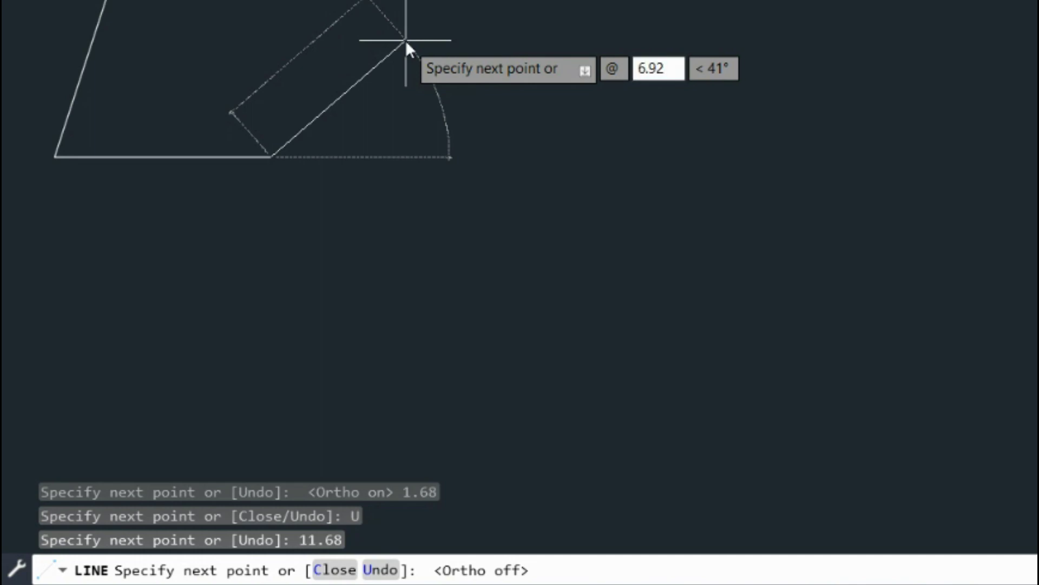
key("Tab")
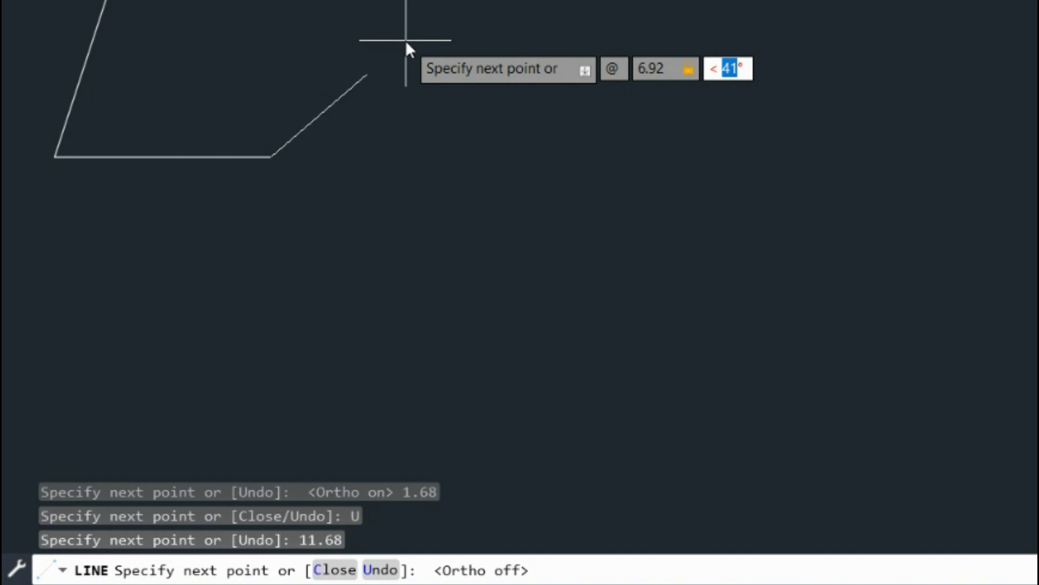
type("50")
key("Return")
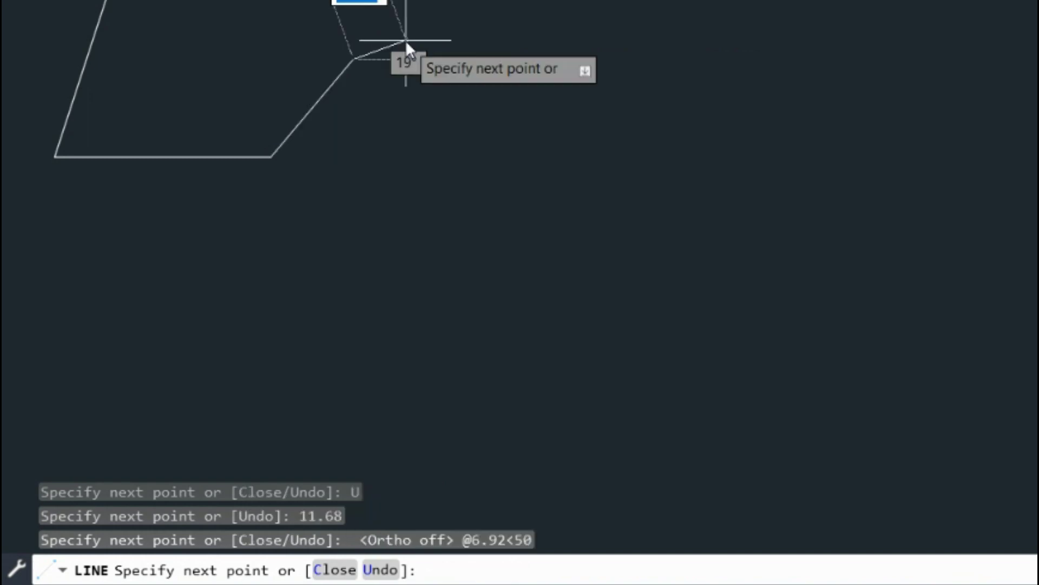
- Continue the outline downward with a segment 27.32 units long at 255°
scroll(372, 124, "down", 5)
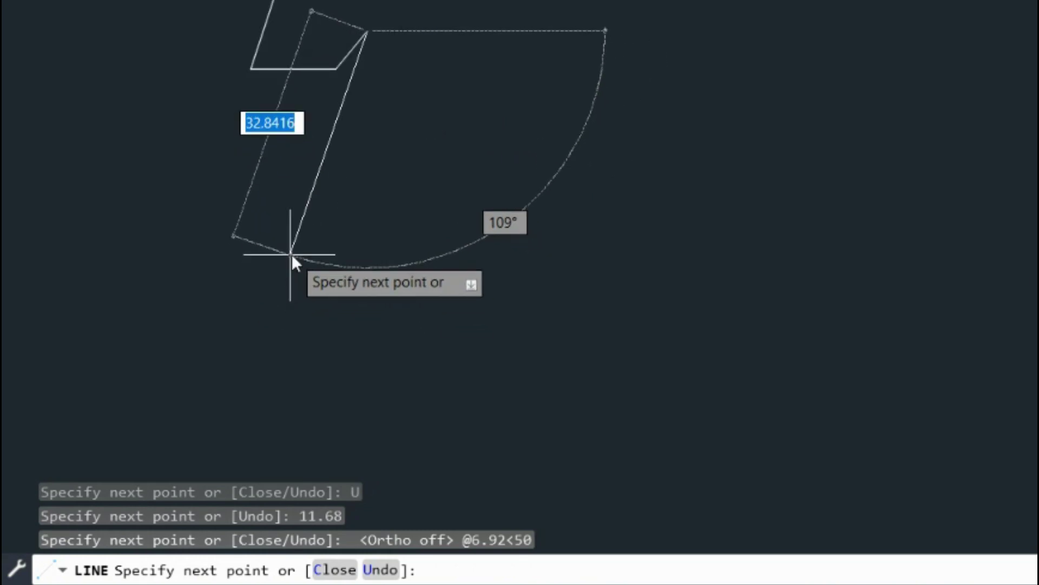
type("@")
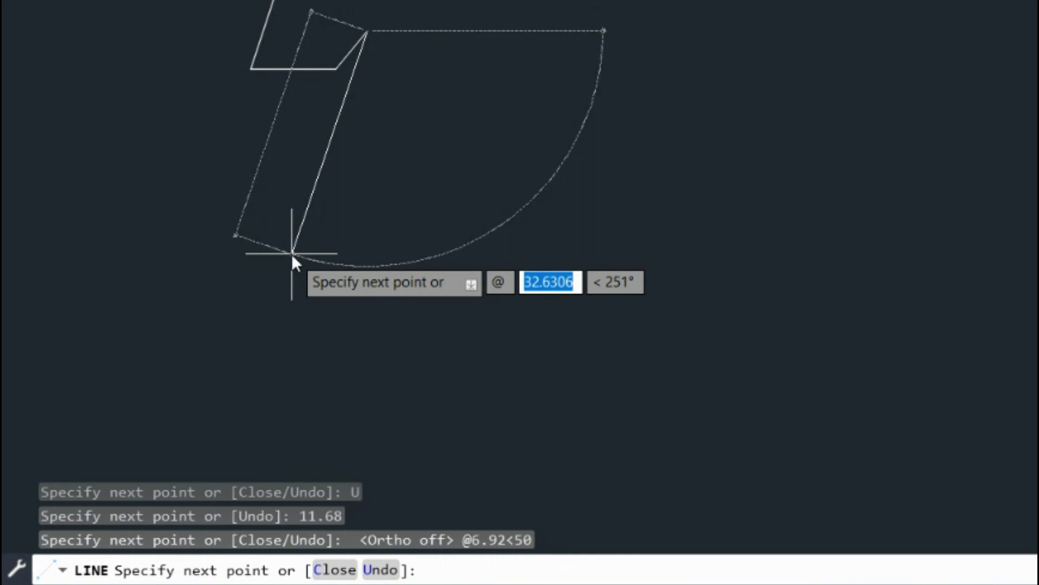
type("27.32")
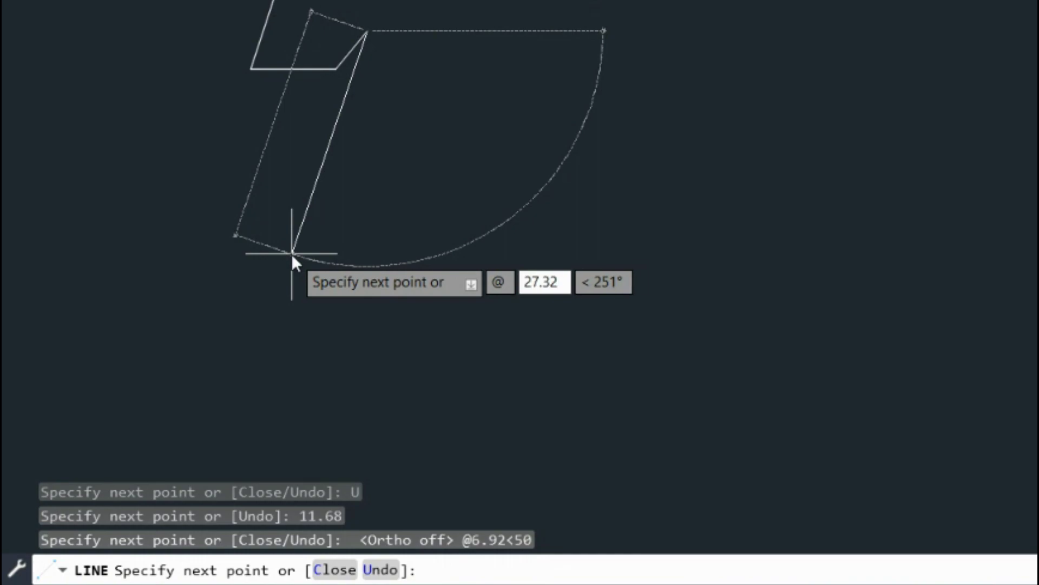
key("Tab")
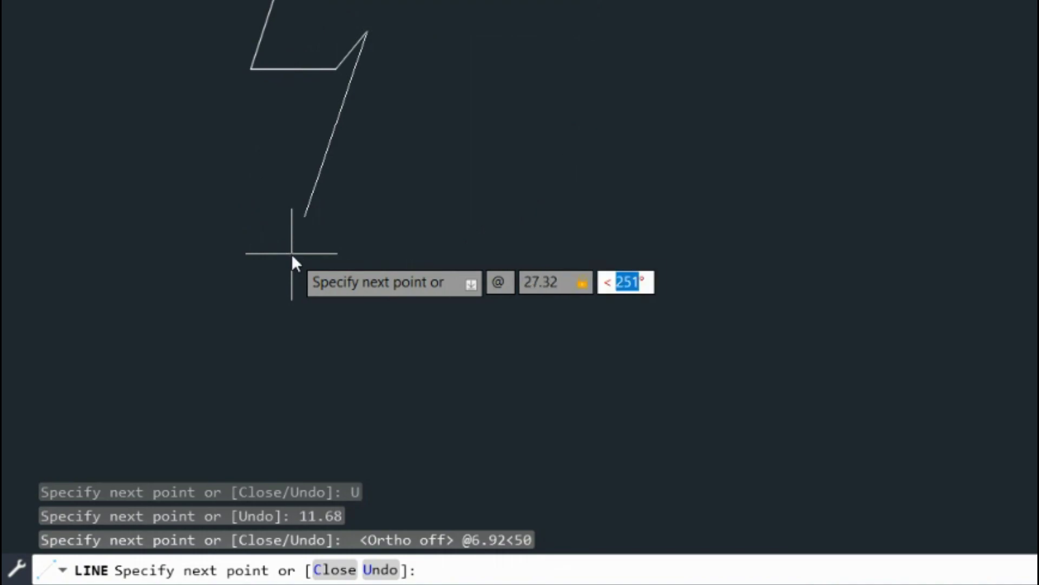
type("255")
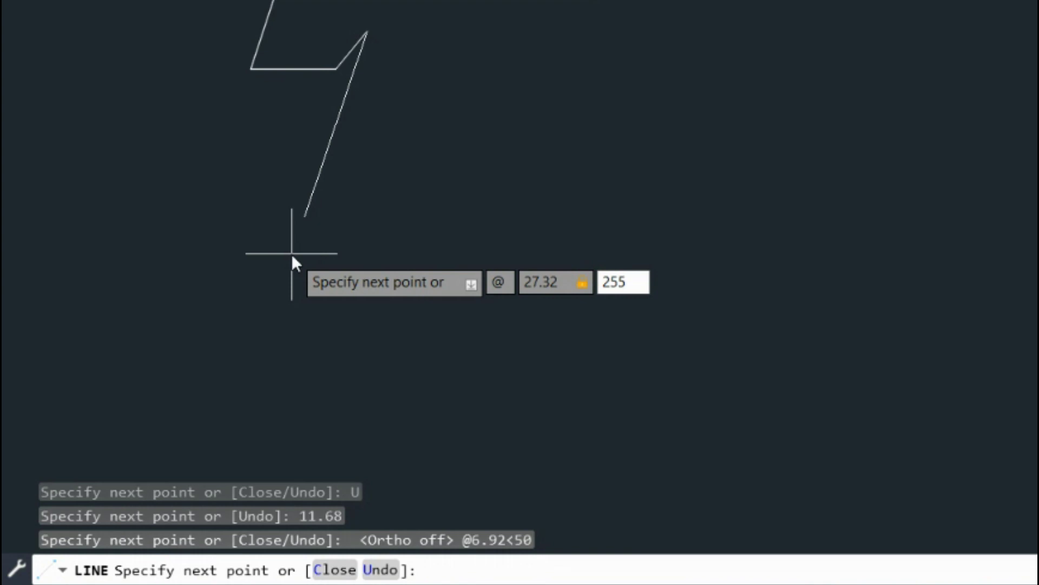
key("Return")
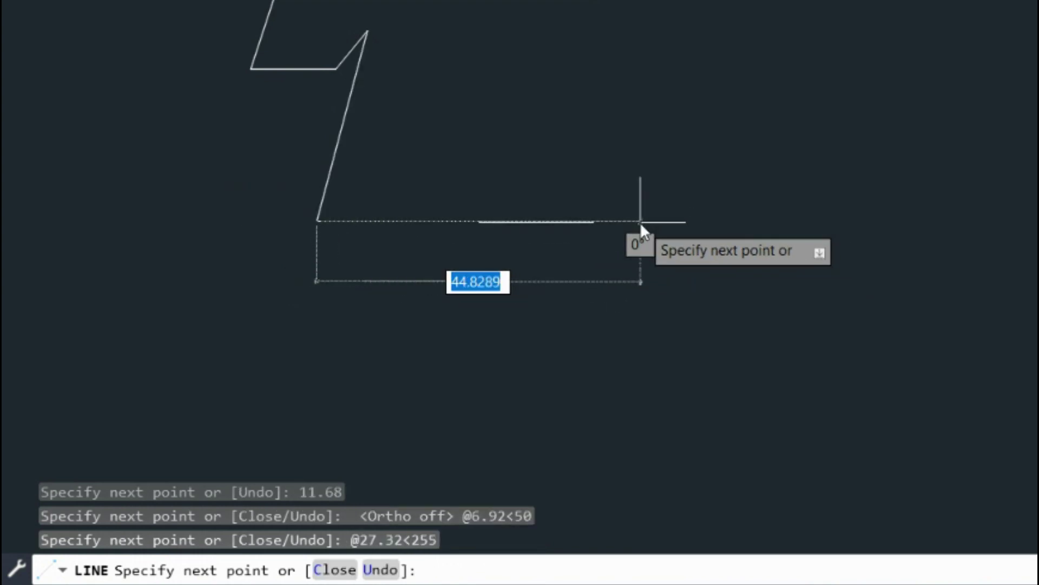
- Turn ortho on and draw a horizontal segment 15.53 units long to the right along the outline's base
key("F8")
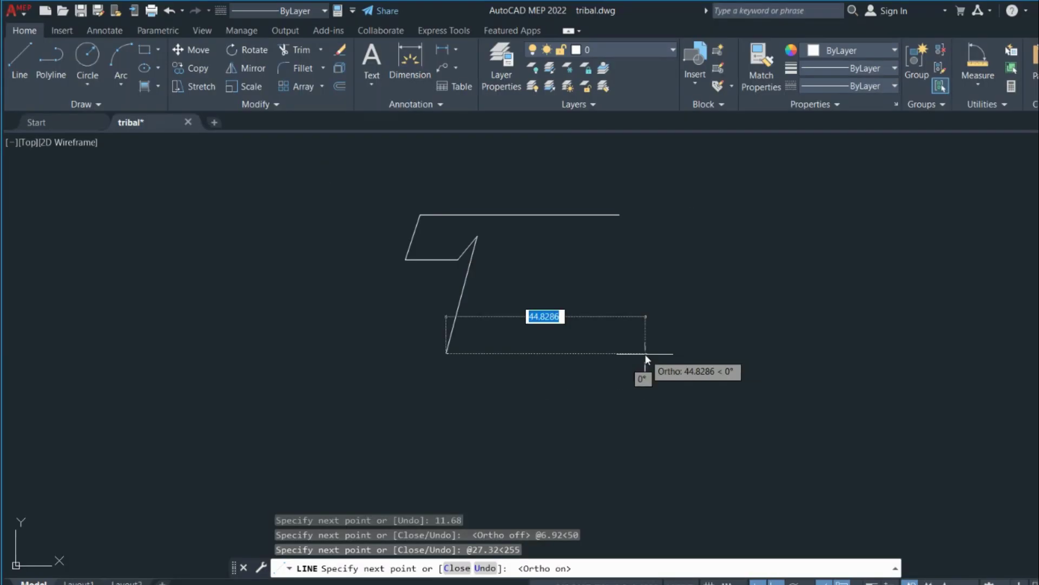
type("15.53")
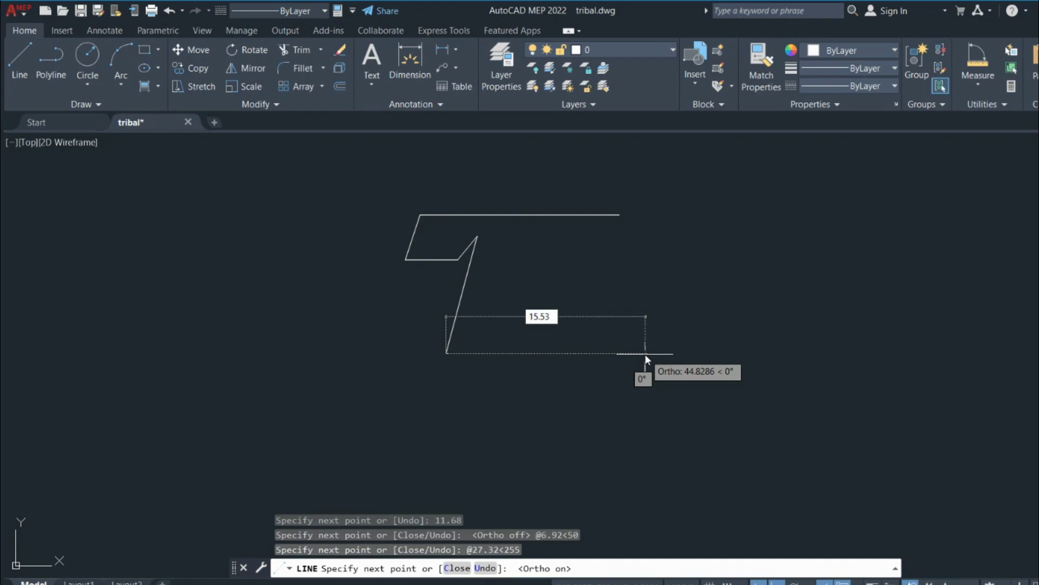
key("Return")
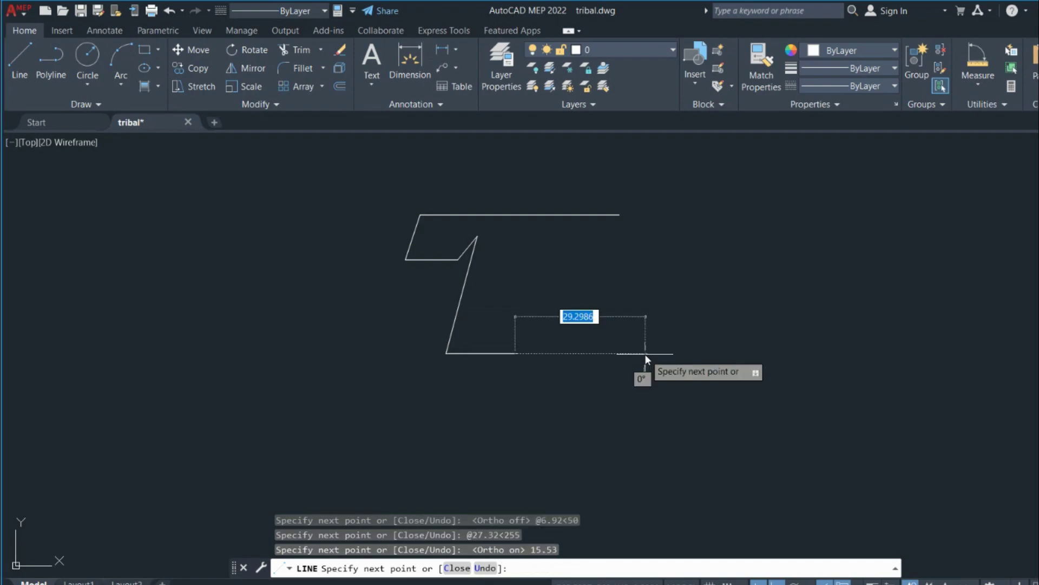
- With ortho off, continue the outline upward from the base with a segment 27.32 units long at 75°
key("F8")
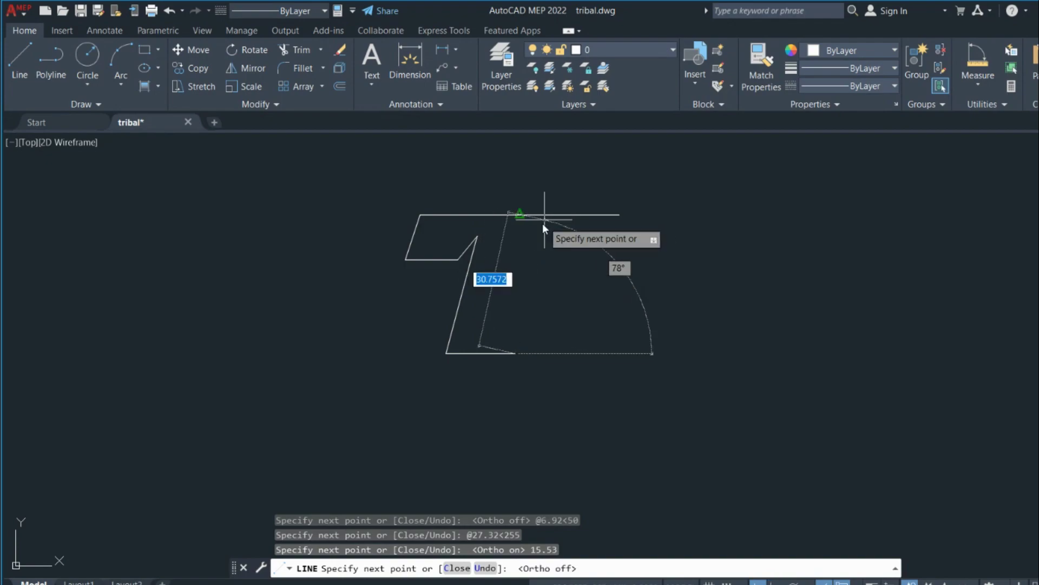
type("27.32")
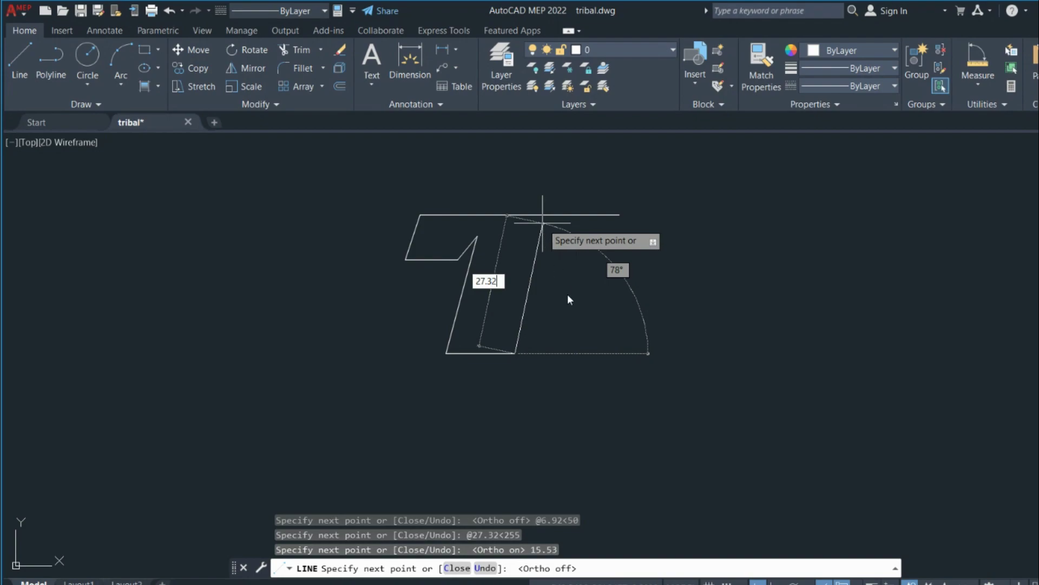
key("BackSpace")
key("BackSpace")
key("BackSpace")
key("BackSpace")
key("BackSpace")
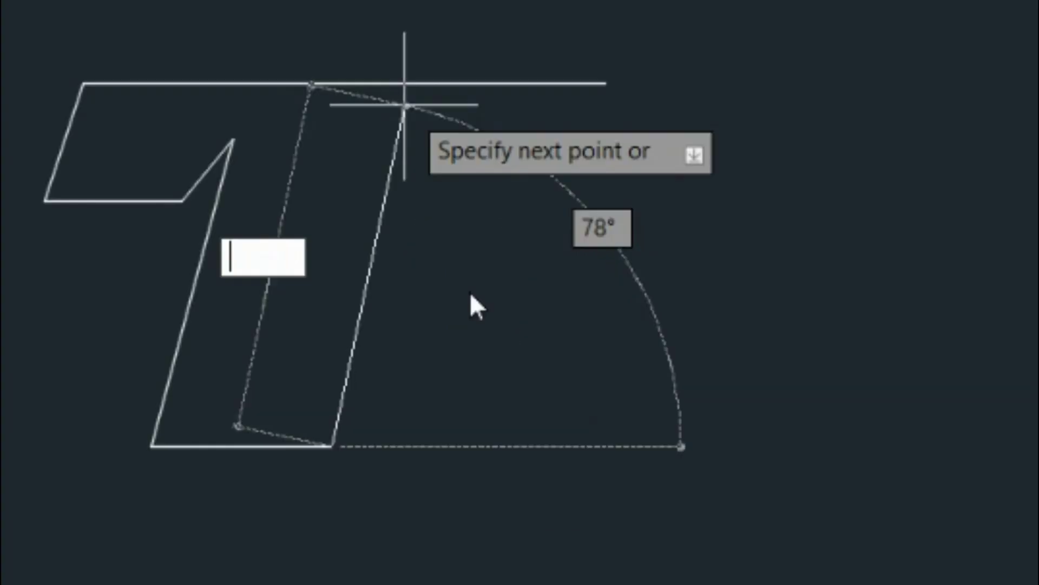
type("@27")
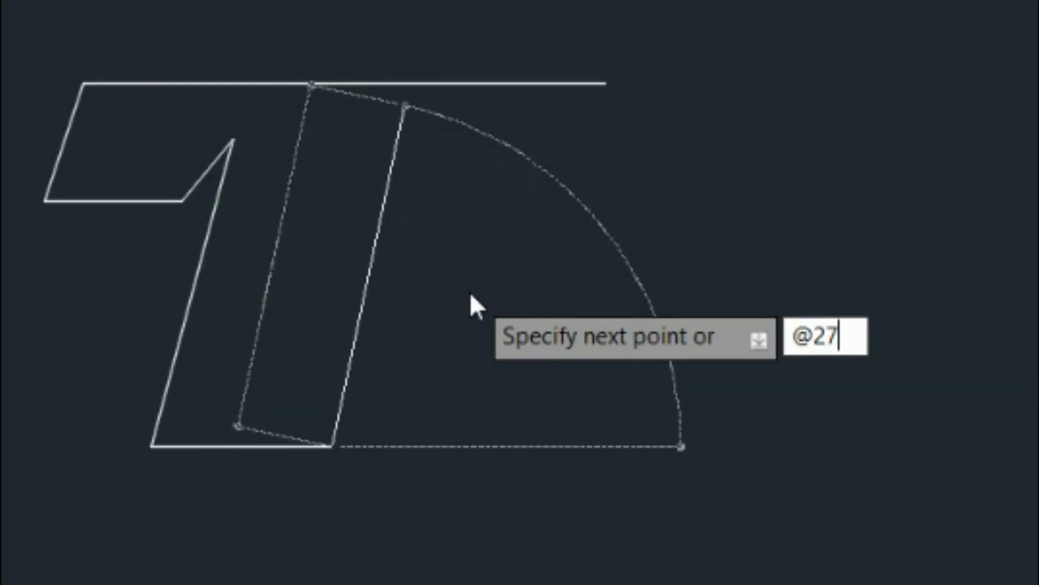
type(".32")
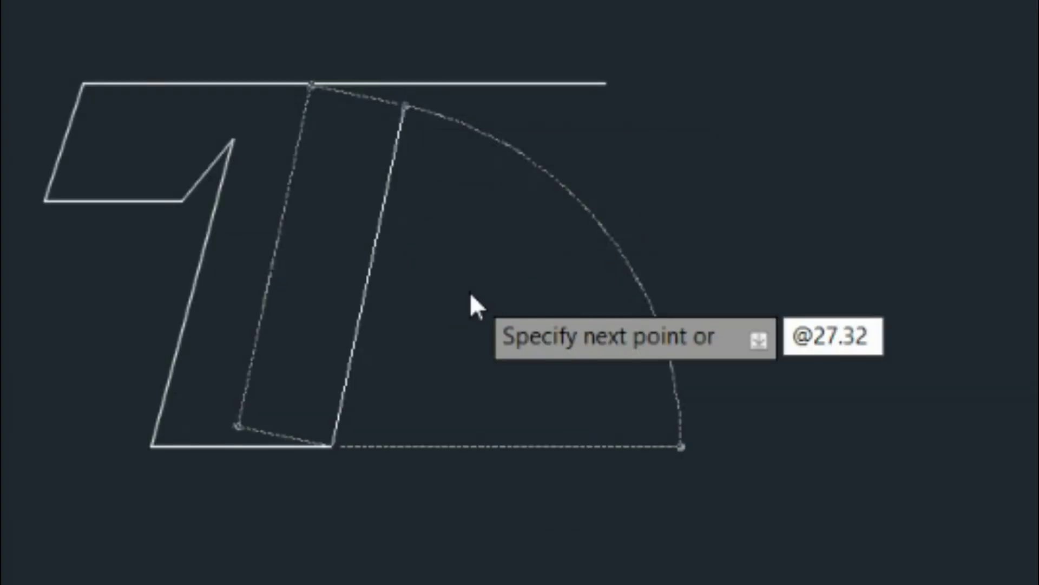
key("Tab")
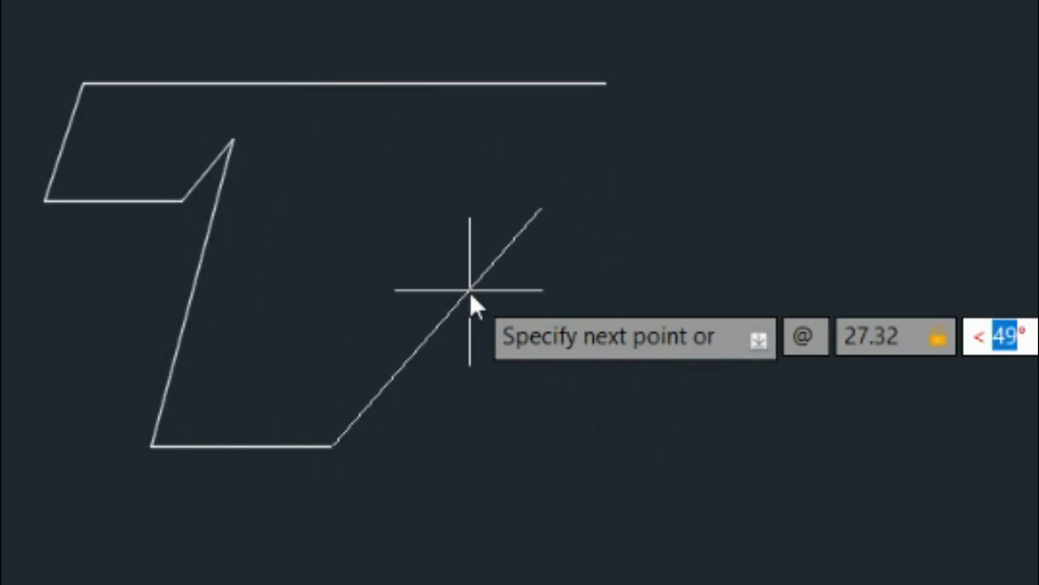
type("75")
key("Return")
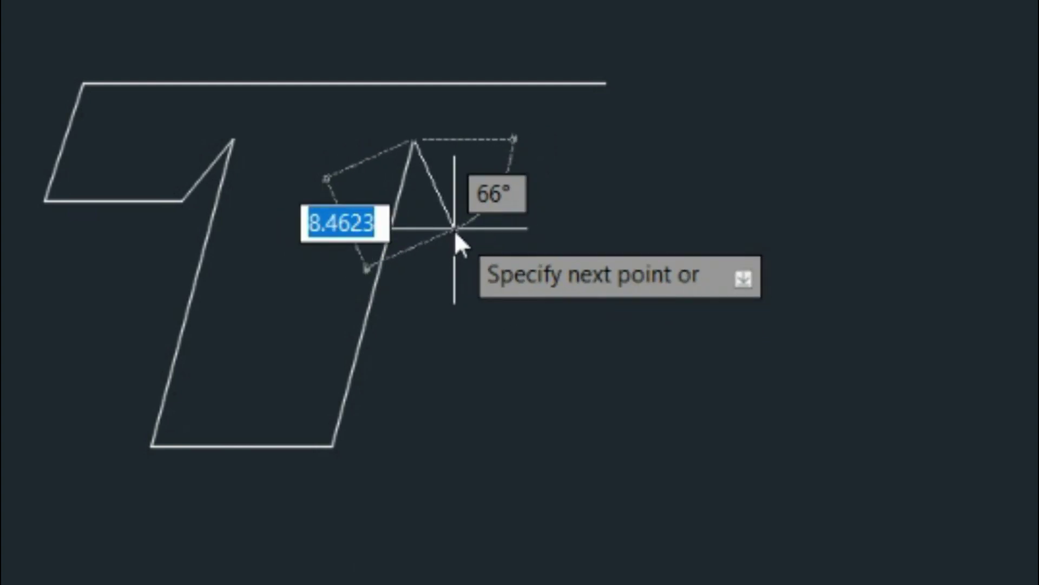
- Continue the outline with a short downward segment 6.42 units long at 285°
type("@")
type("6.42")
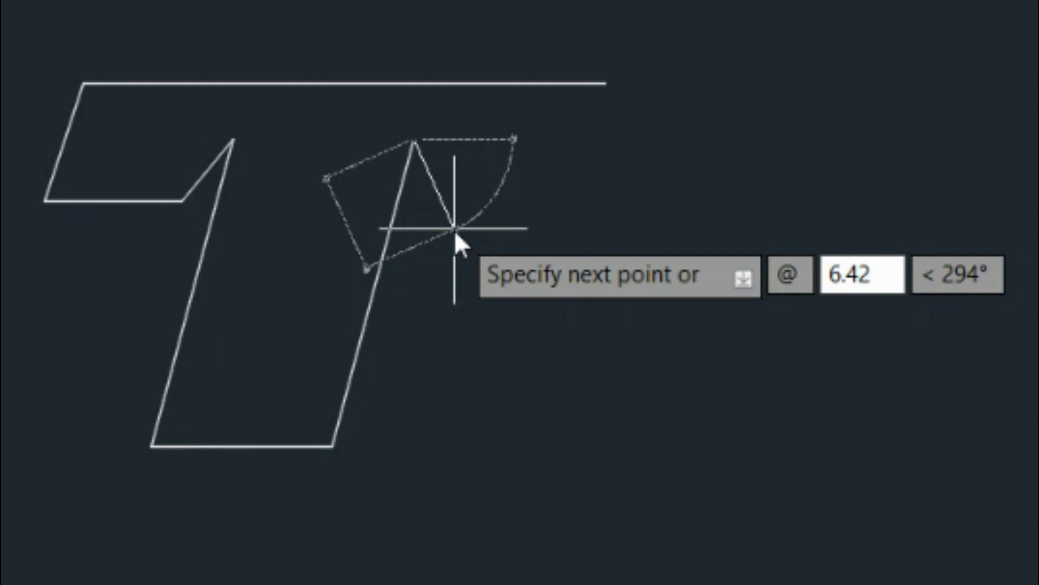
key("Tab")
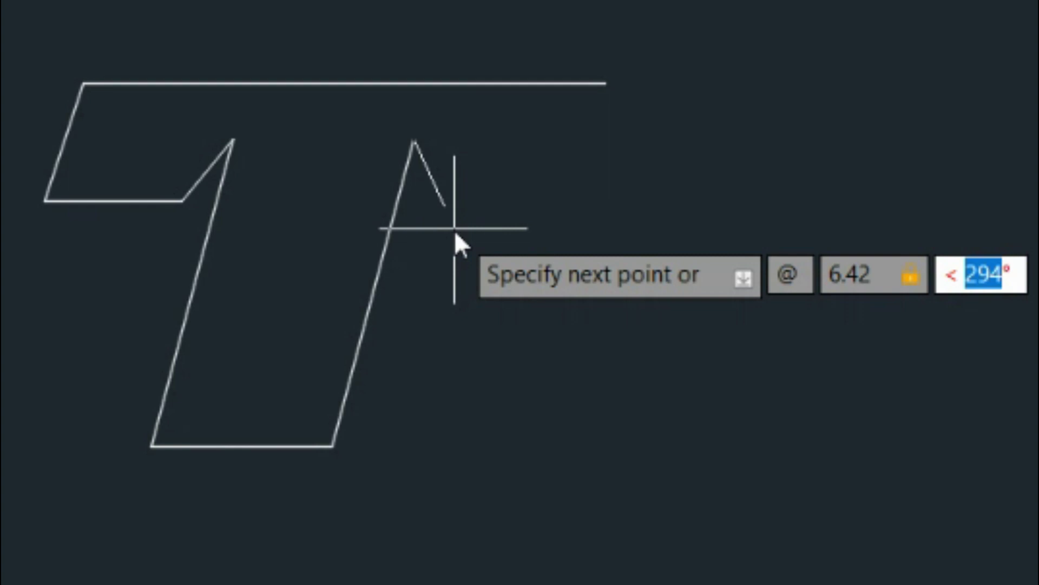
type("285")
key("Left")
key("Left")
key("Left")
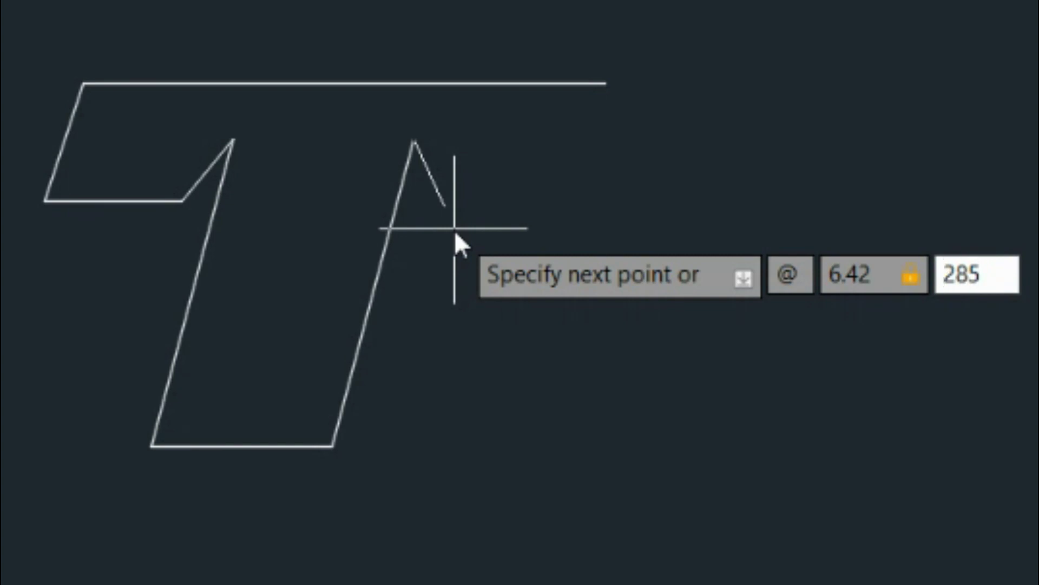
key("Tab")
key("Return")
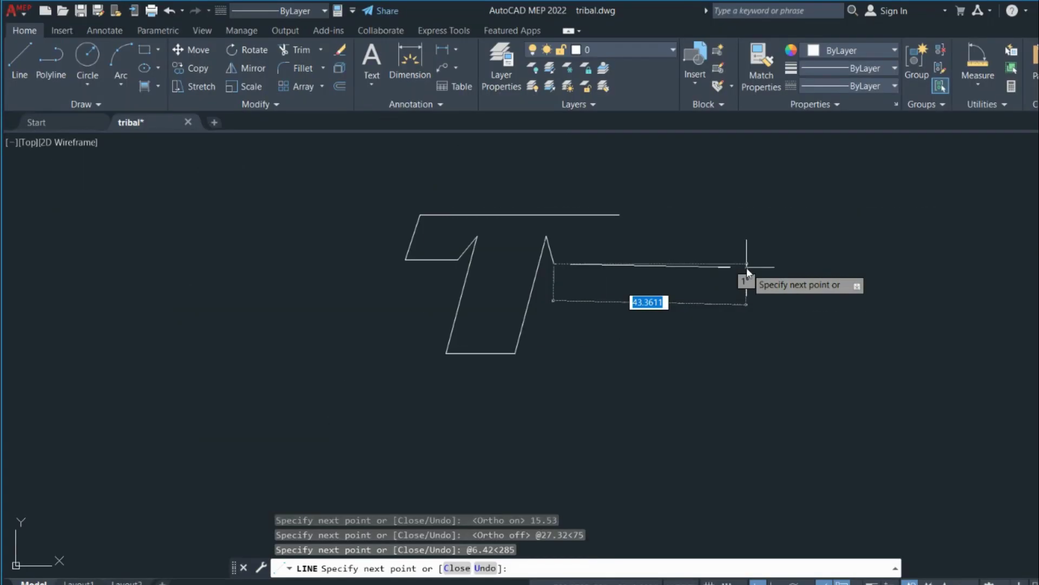
- Turn ortho on and draw a horizontal segment 19.77 units long to the right, undoing the mistaken 9.77-unit one
key("F8")
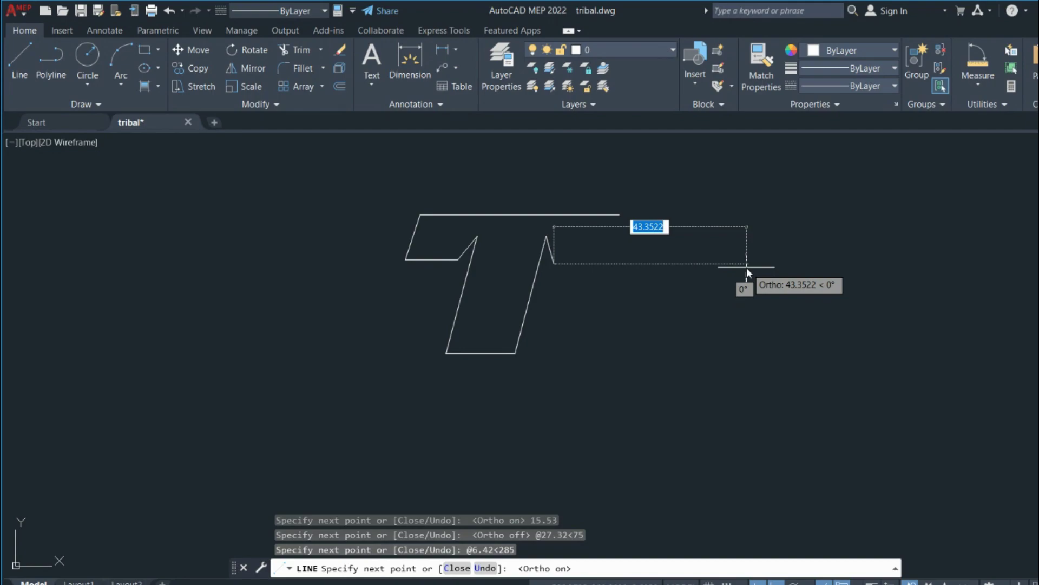
type("9.")
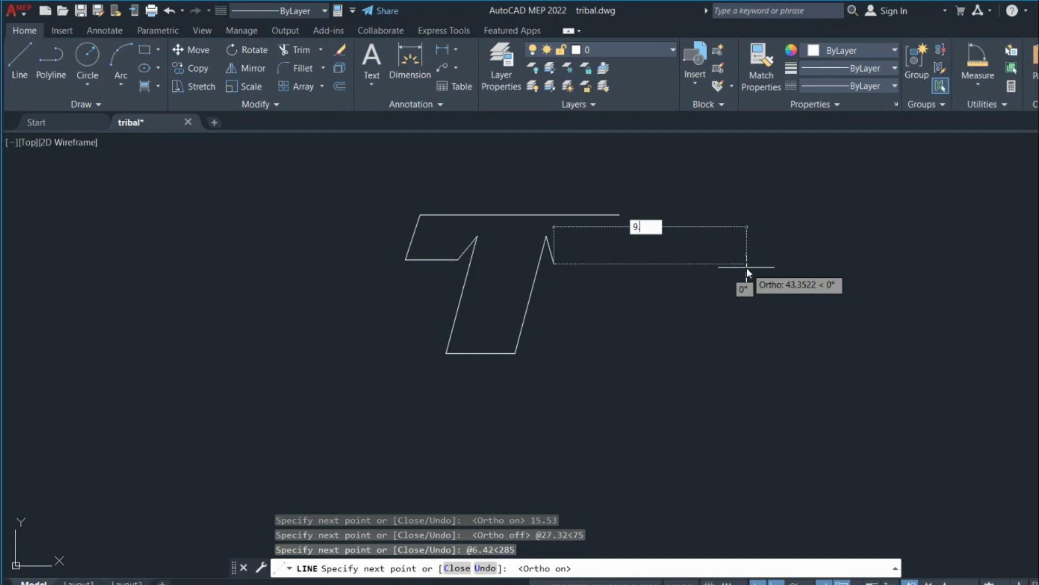
type("77")
key("Return")
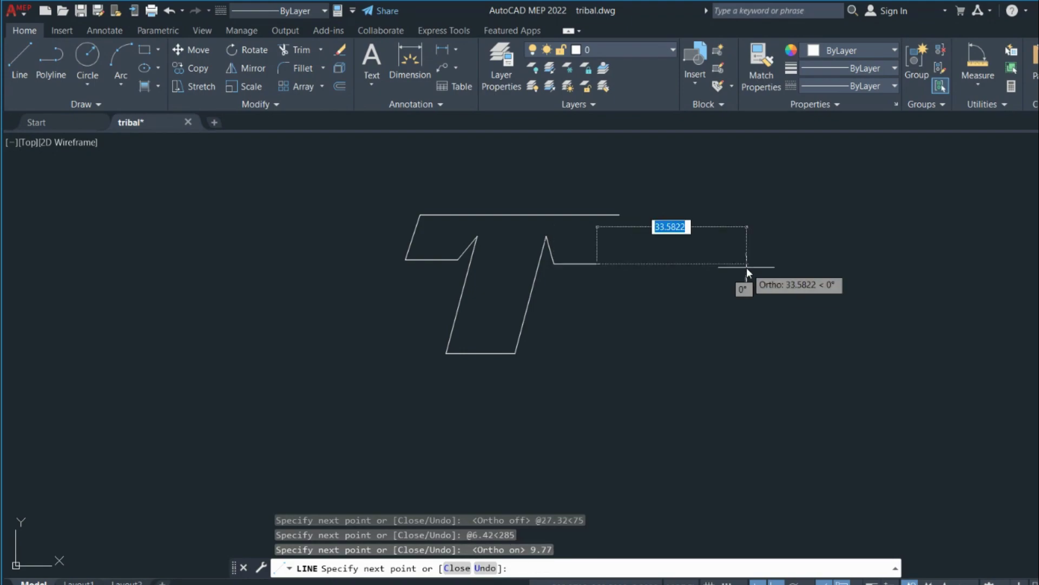
right_click(645, 285)
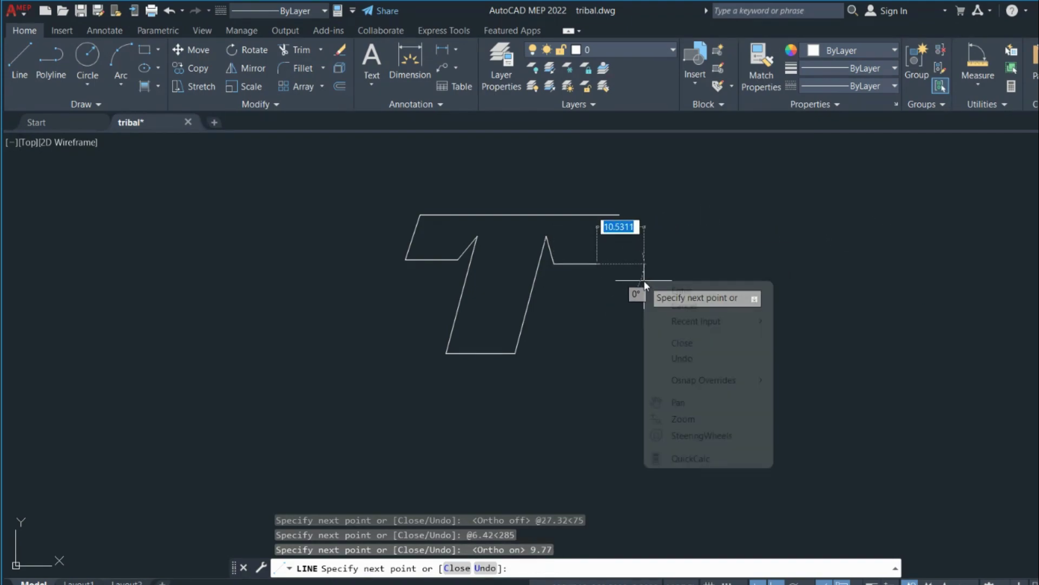
left_click(690, 358)
type("19.77")
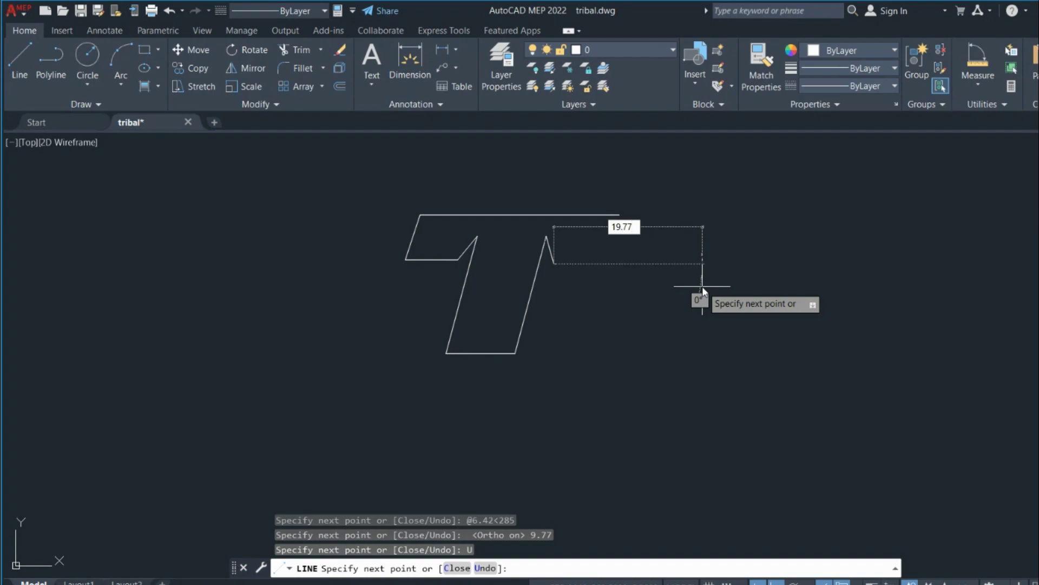
key("Return")
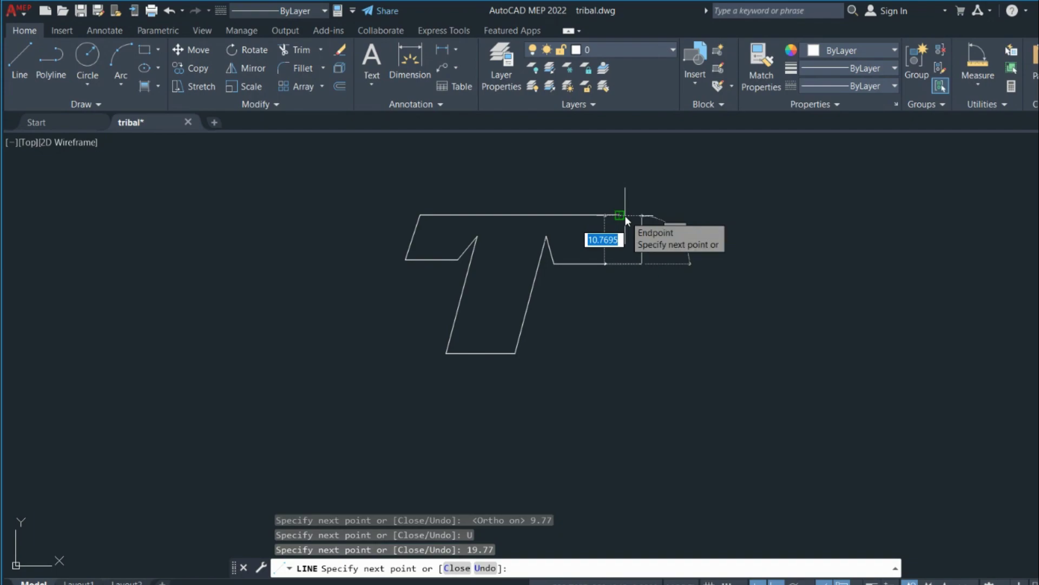
- Turn ortho off, close the outline with a segment to the open end of the upper horizontal line, and end the Line command
key("F8")
scroll(615, 216, "up", 3)
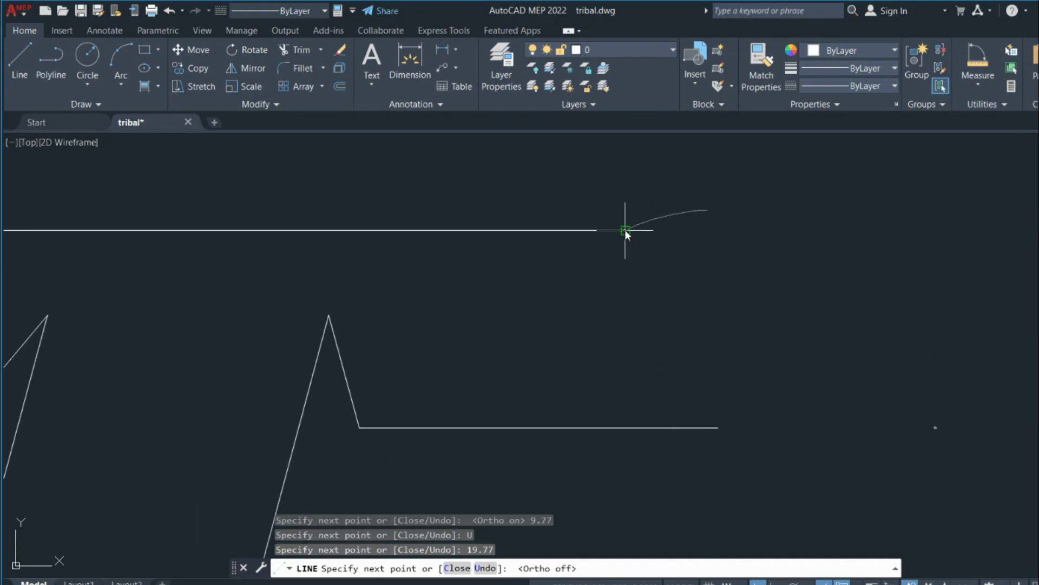
scroll(626, 229, "down", 4)
scroll(666, 314, "down", 2)
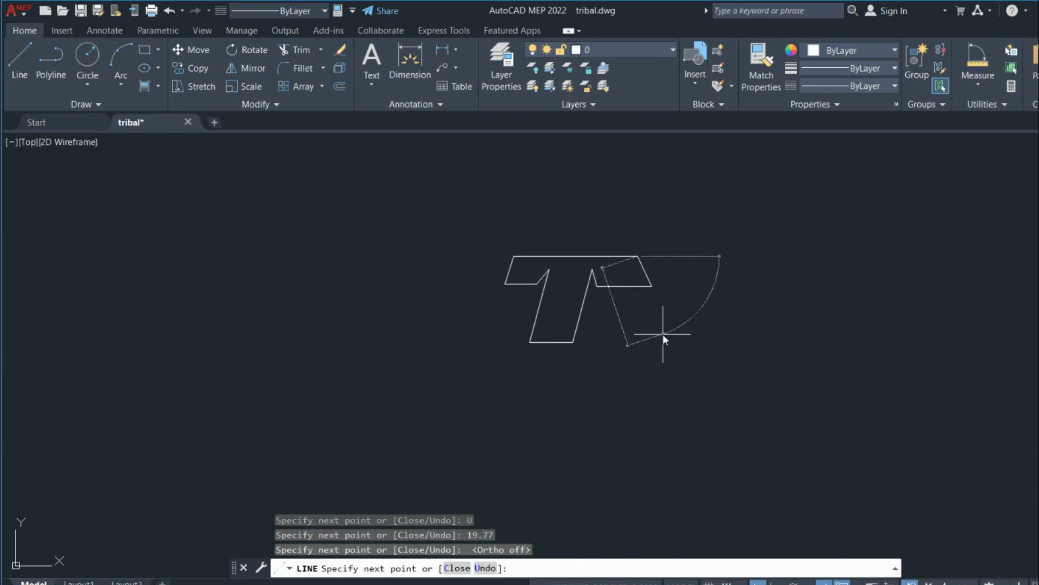
key("Escape")
scroll(658, 327, "up", 2)
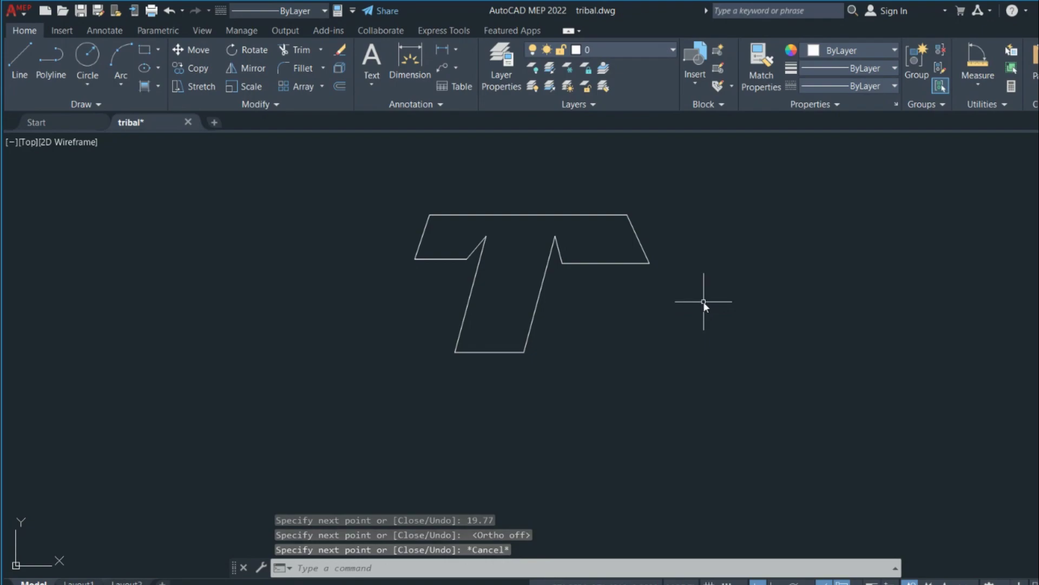
- Join all segments of the T-shaped outline into a single polyline
type("j")
key("Return")
mouse_move(642, 184)
left_mouse_down()
mouse_move(688, 280)
mouse_move(618, 457)
mouse_move(234, 332)
mouse_move(223, 174)
left_mouse_up()
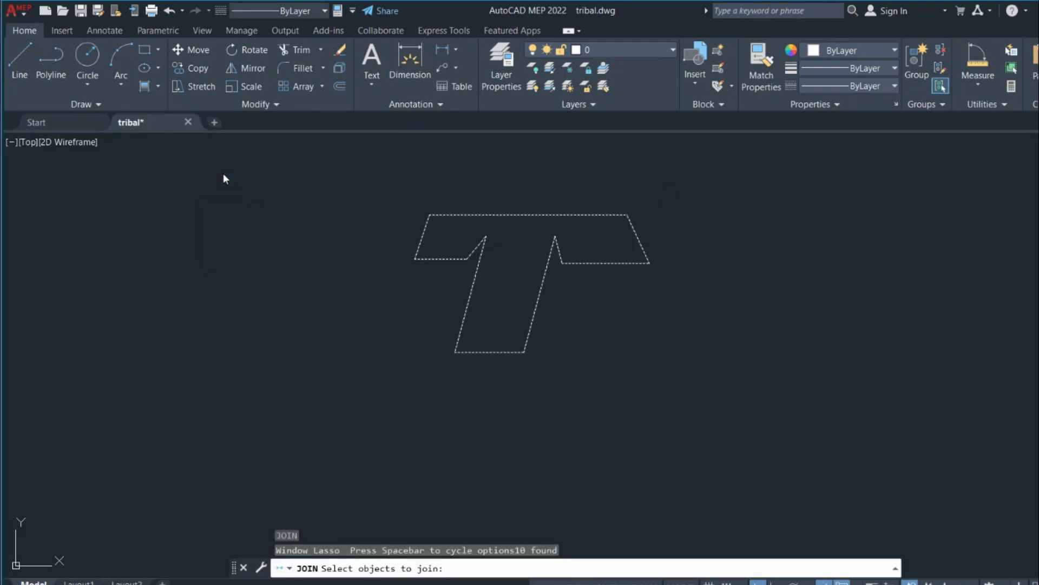
key("Return")
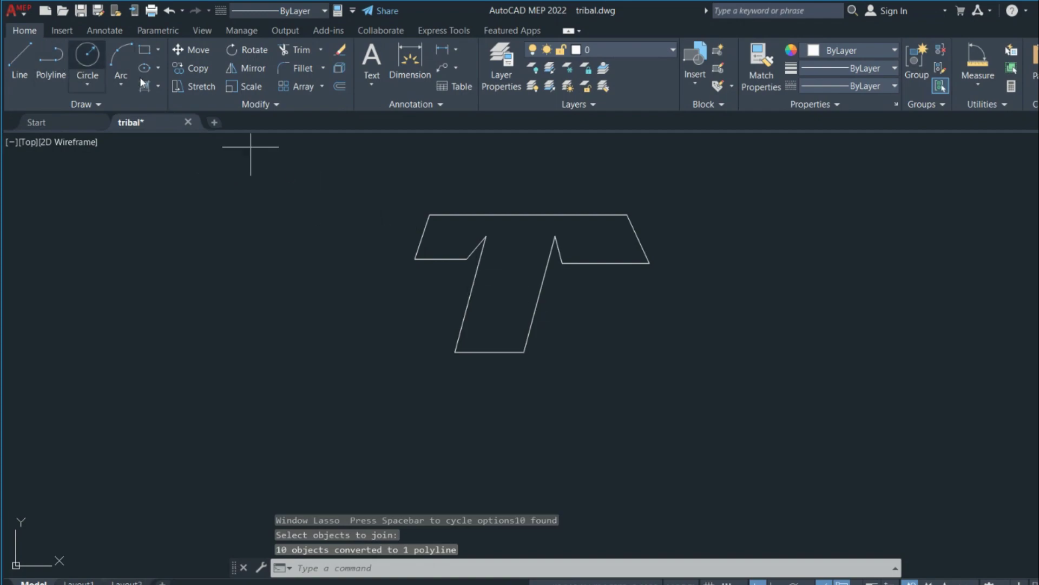
- Draw a circle with a radius of 50 centered to the right of the T-shaped outline
left_click(84, 59)
left_click(822, 343)
scroll(822, 343, "down", 4)
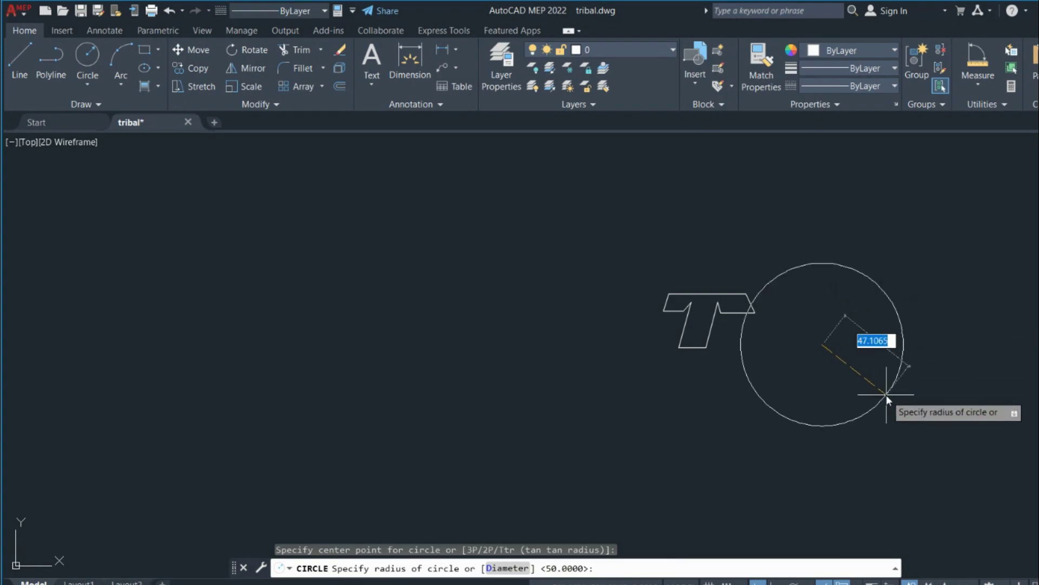
type("50")
key("Return")
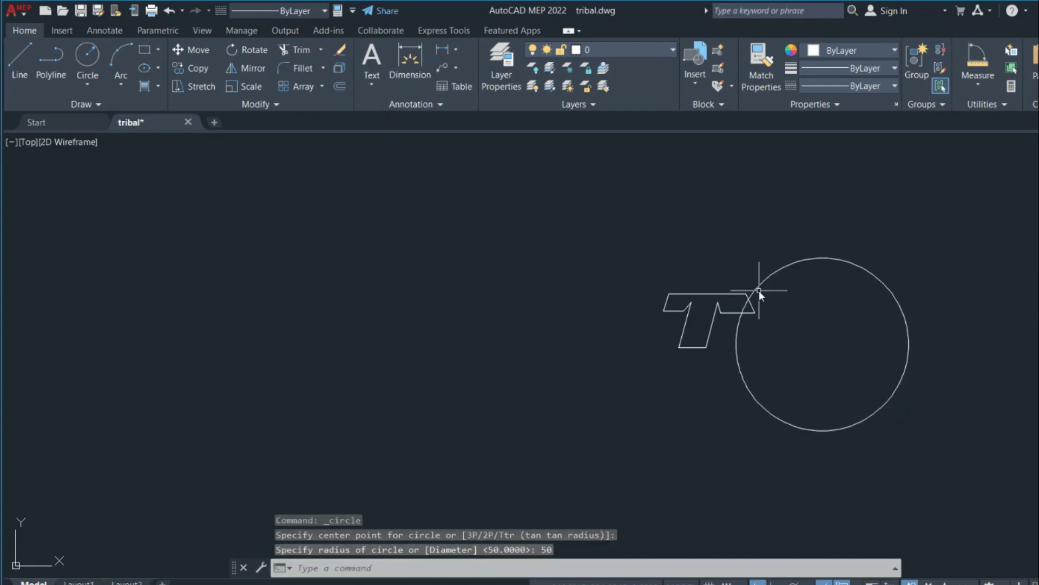
key("Escape")
key("Escape")
key("Escape")
- Draw a 5-sided polygon inscribed in the circle, sharing its center, with one vertex pointing straight down at the circle's lowest point
type("pol")
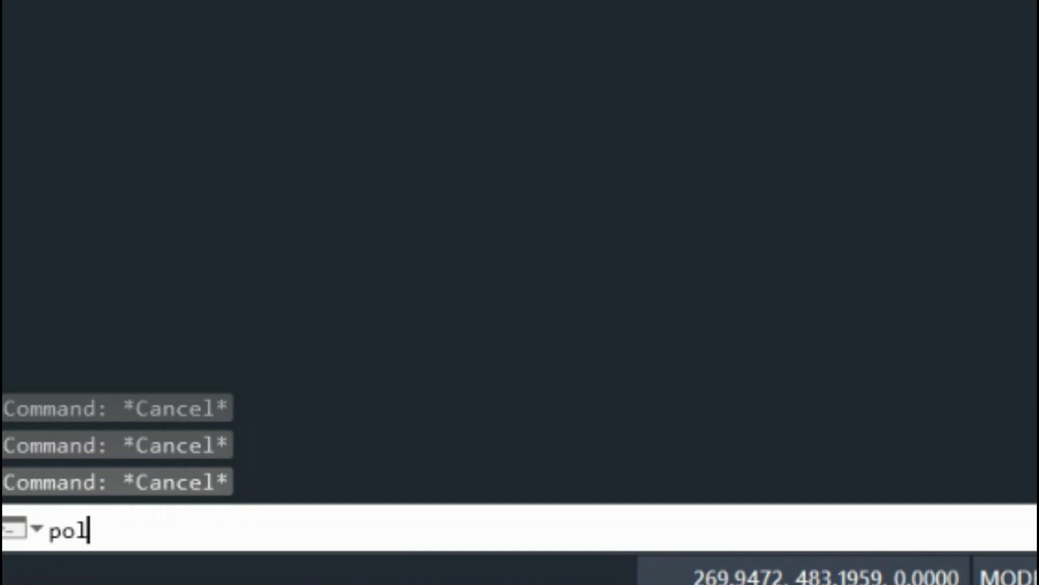
key("Return")
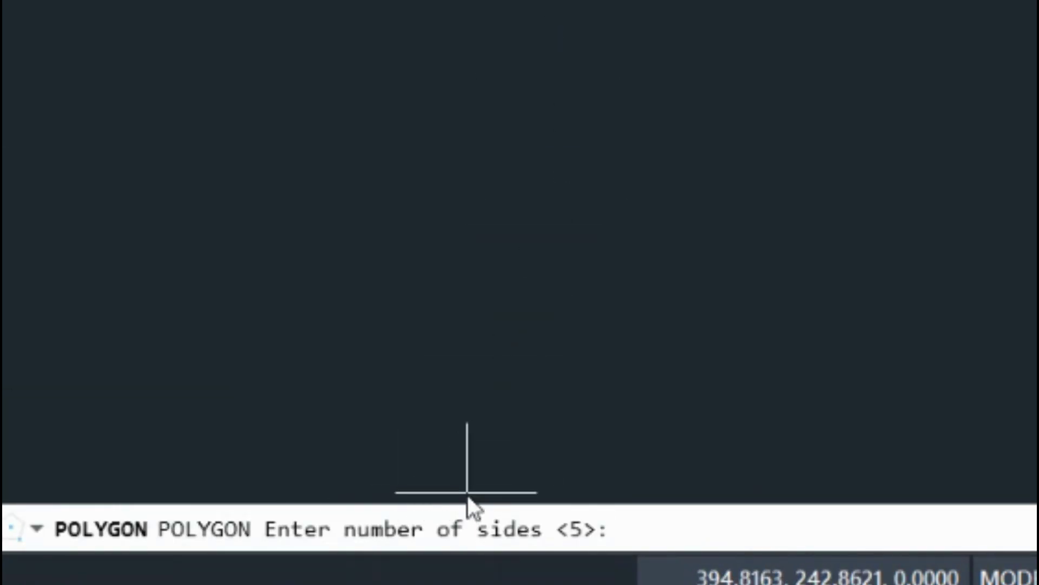
type("5")
key("Return")
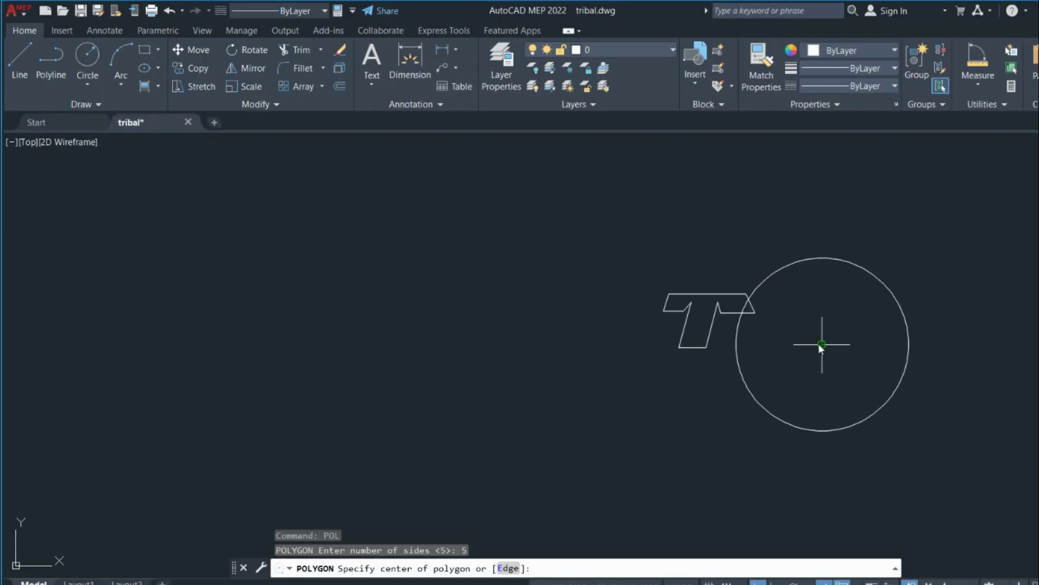
left_click(822, 344)
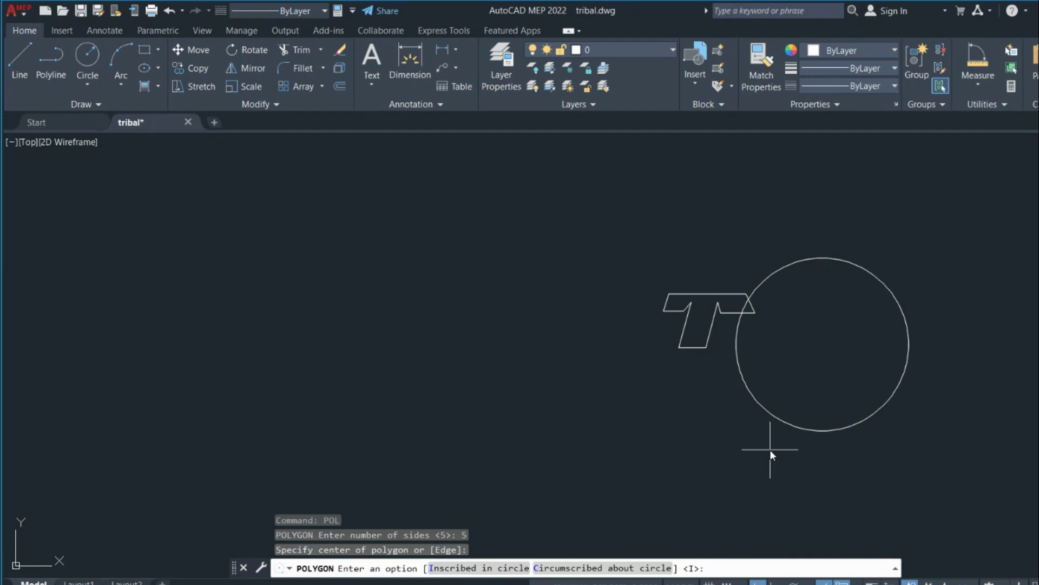
key("Return")
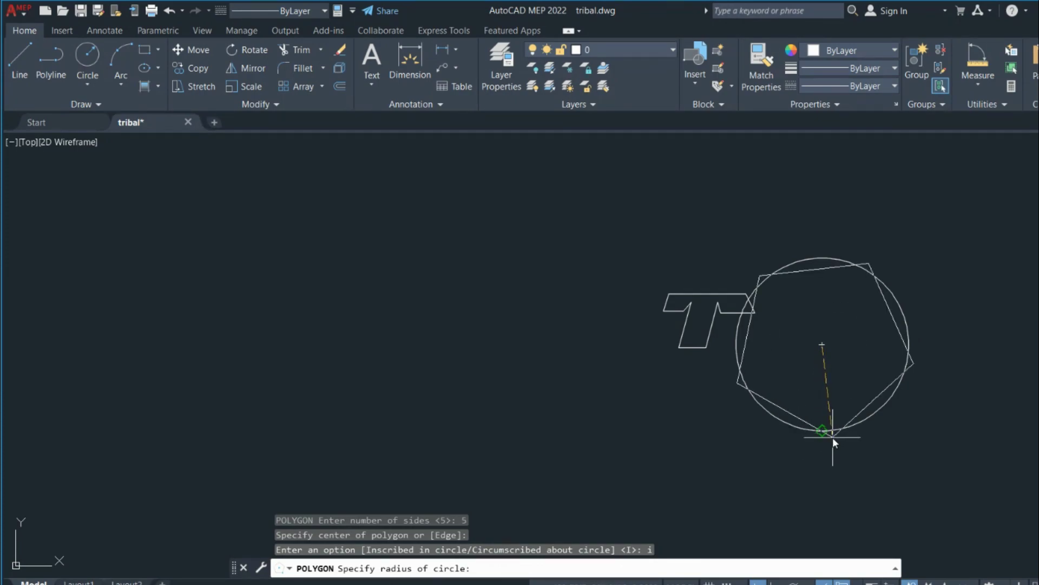
key("F8")
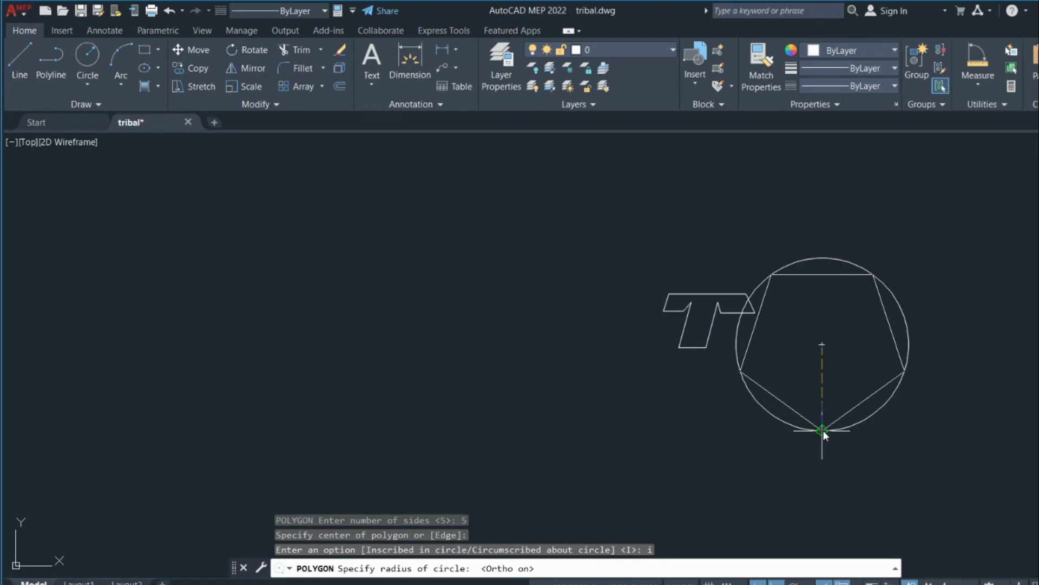
left_click(823, 431)
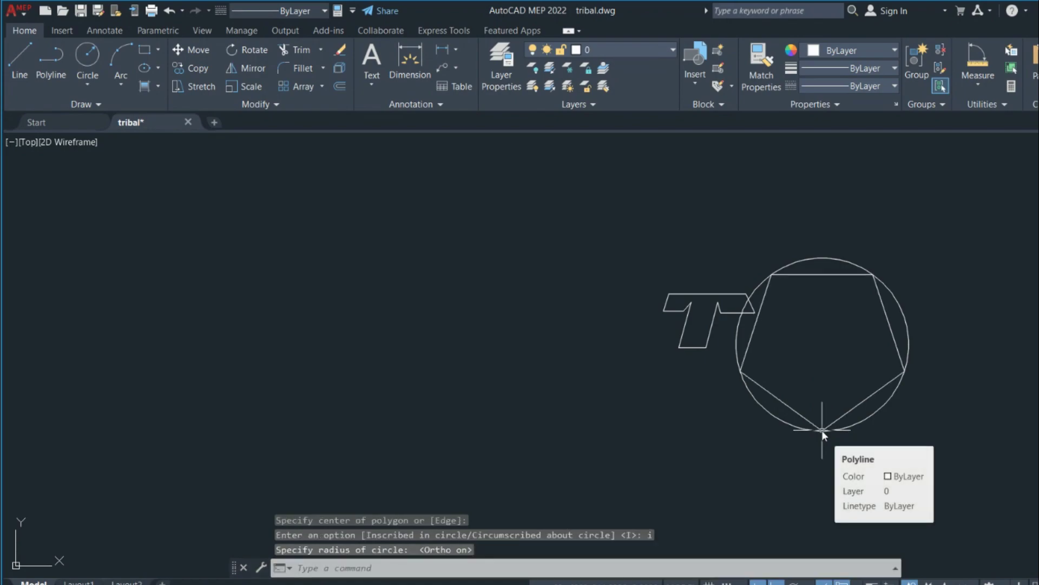
key("Escape")
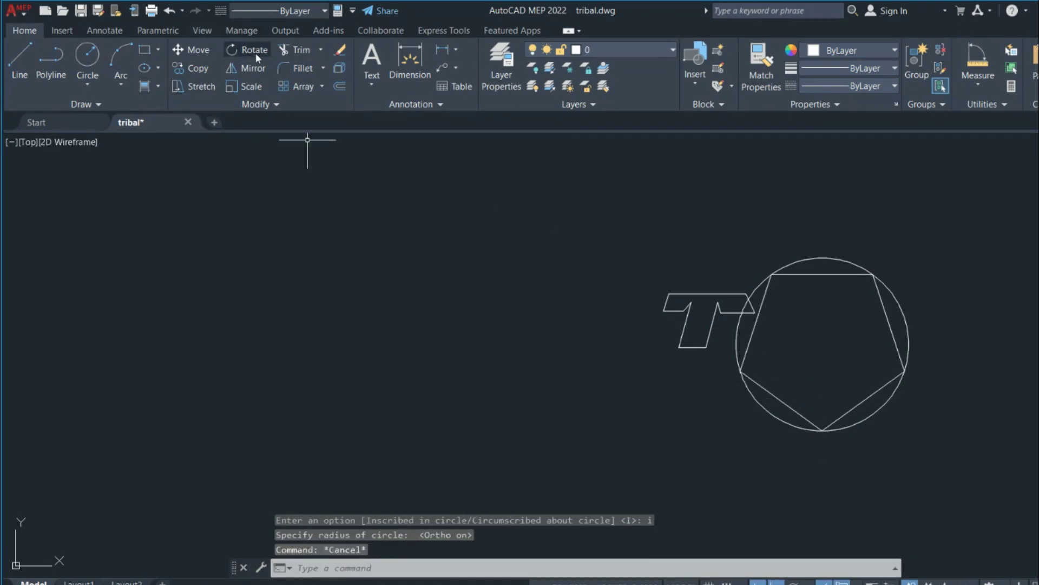
- Move the T-shaped outline by its upper-left corner onto the pentagon's upper-left vertex, with ortho turned off
type("m")
key("Return")
scroll(688, 314, "up", 4)
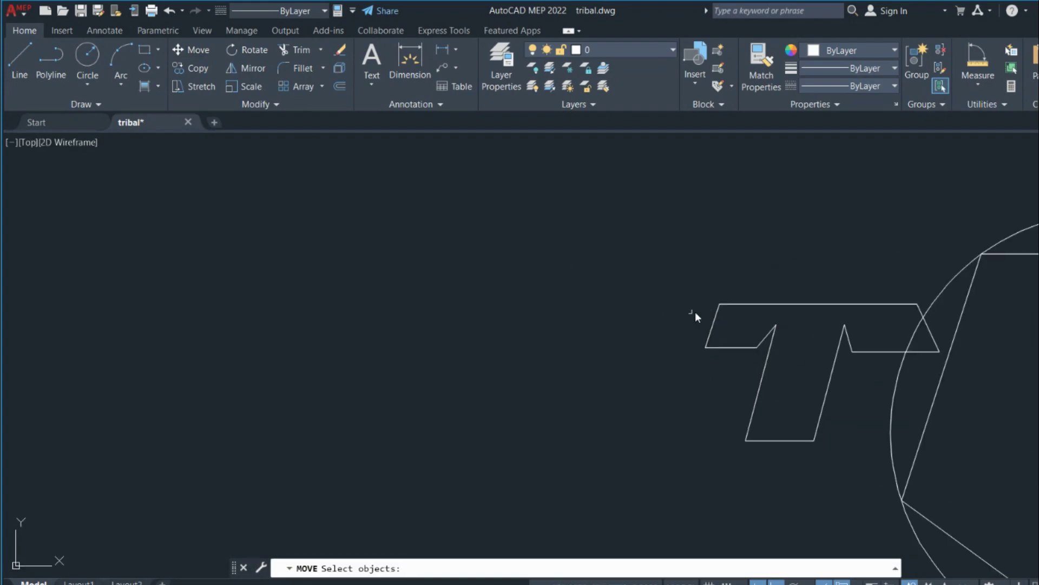
left_click(720, 307)
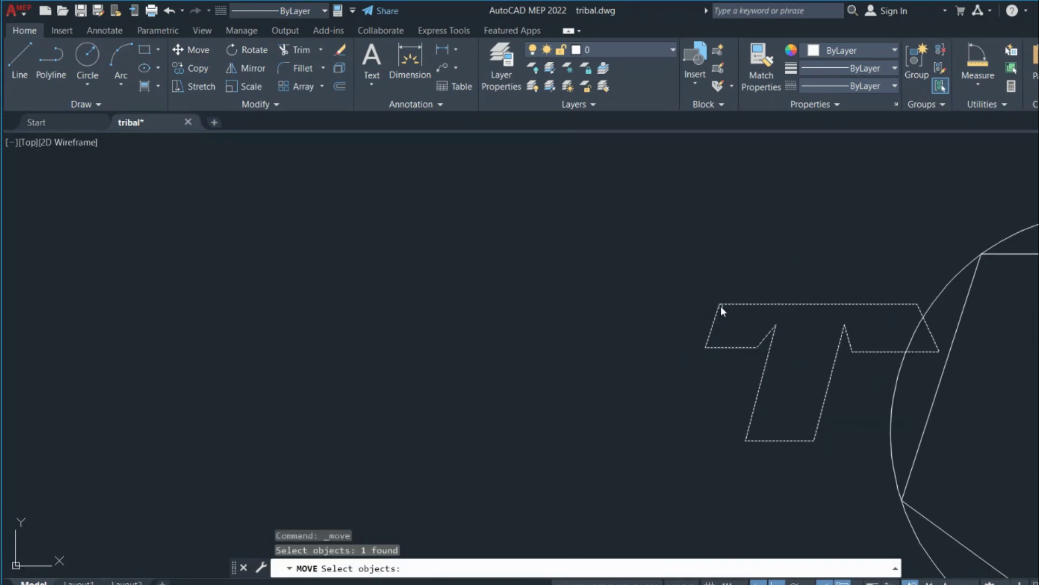
key("Return")
scroll(722, 314, "down", 4)
scroll(632, 325, "up", 4)
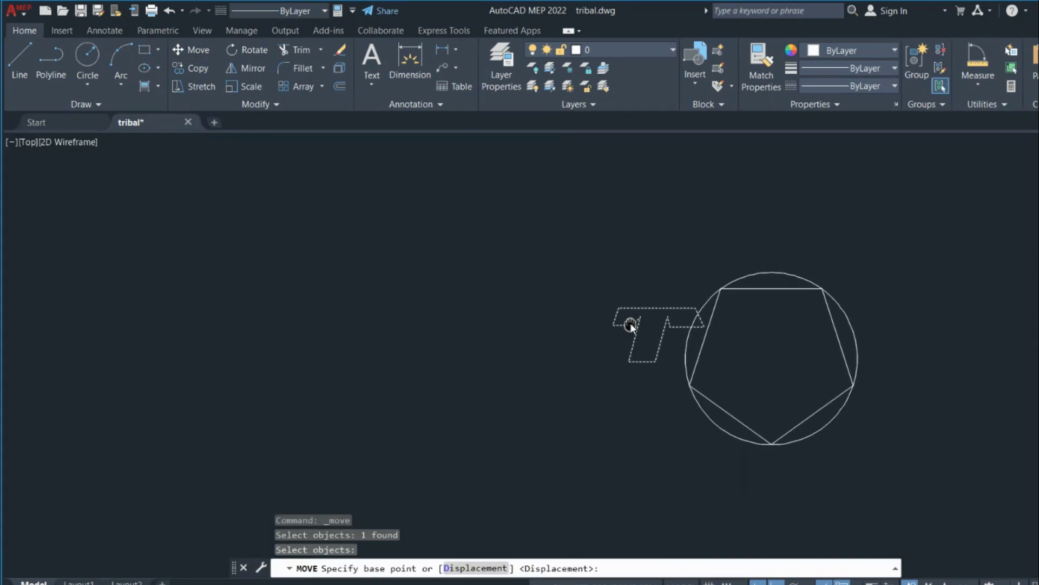
left_click(601, 297)
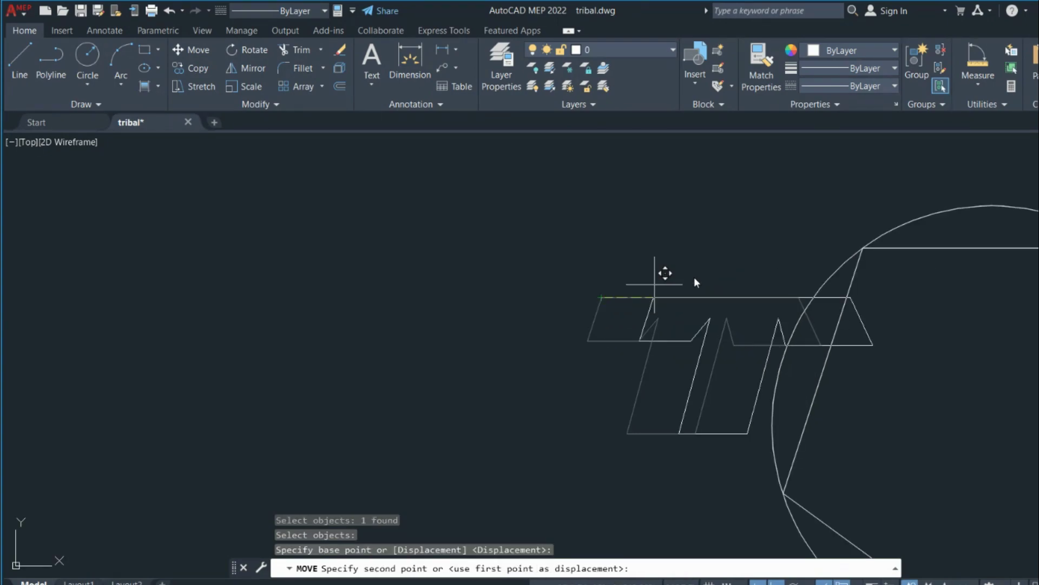
key("F8")
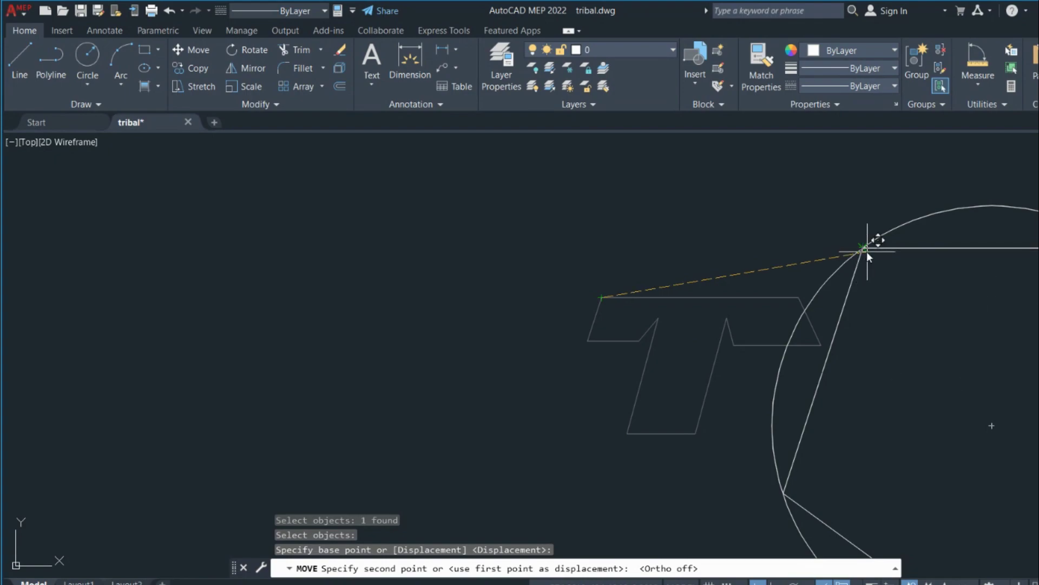
left_click(863, 249)
scroll(866, 251, "down", 5)
mouse_move(881, 292)
middle_mouse_down()
mouse_move(723, 338)
mouse_move(576, 325)
middle_mouse_up()
scroll(583, 318, "up", 4)
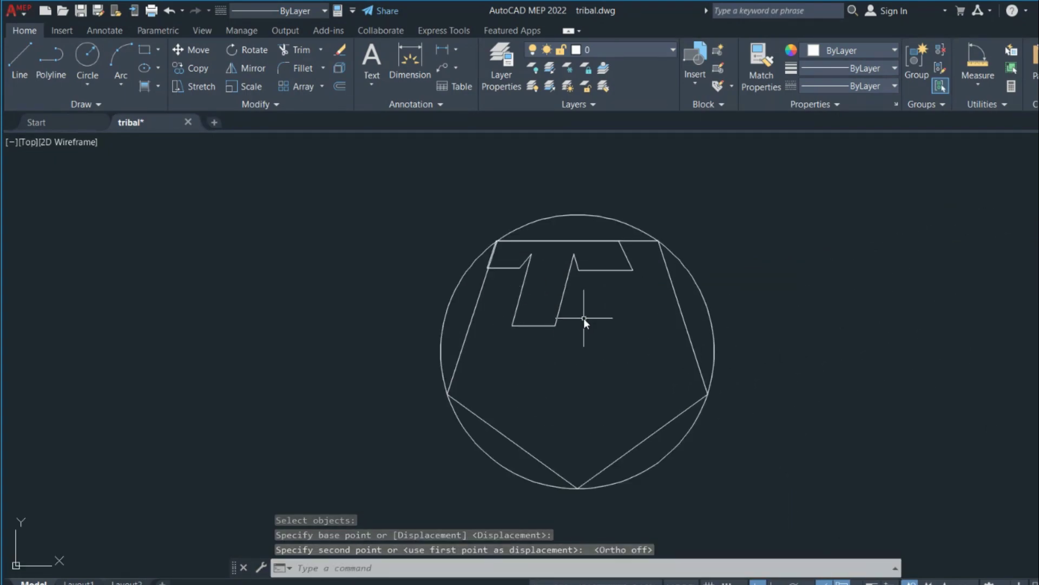
key("Escape")
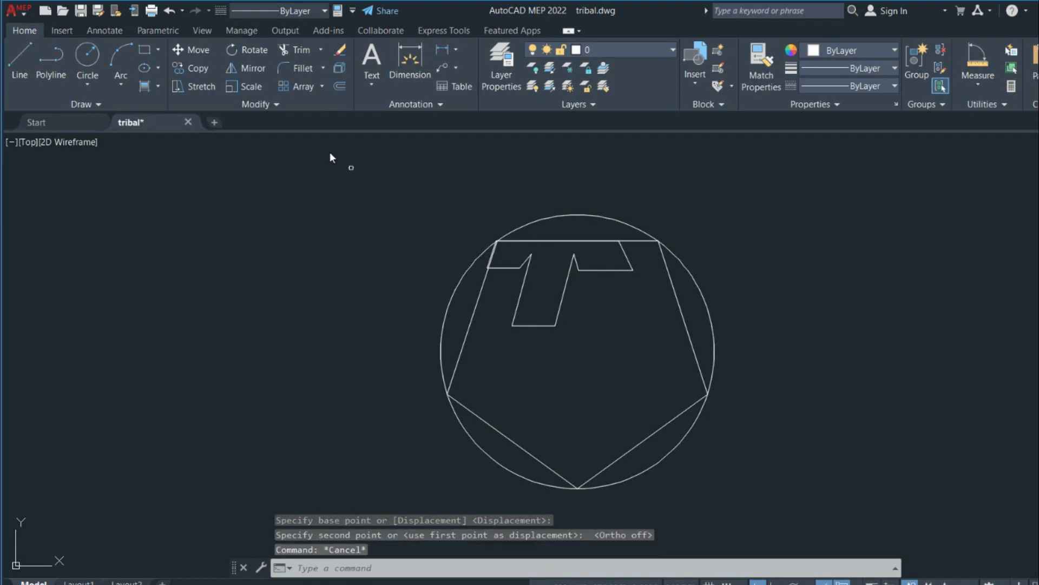
- Erase the pentagon, keeping the circle and the T-shaped outline
left_click(337, 51)
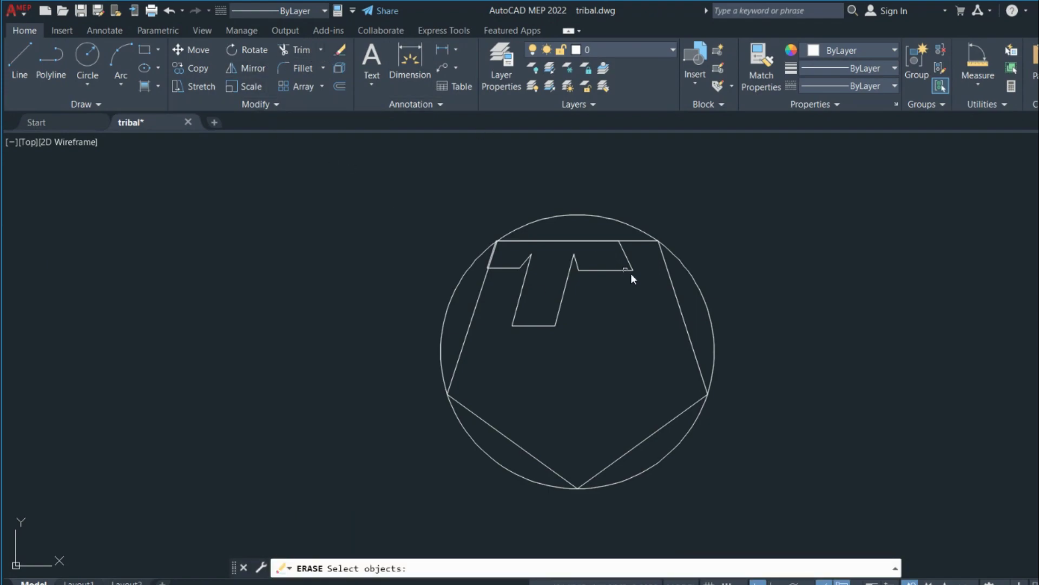
left_click(677, 300)
key("Return")
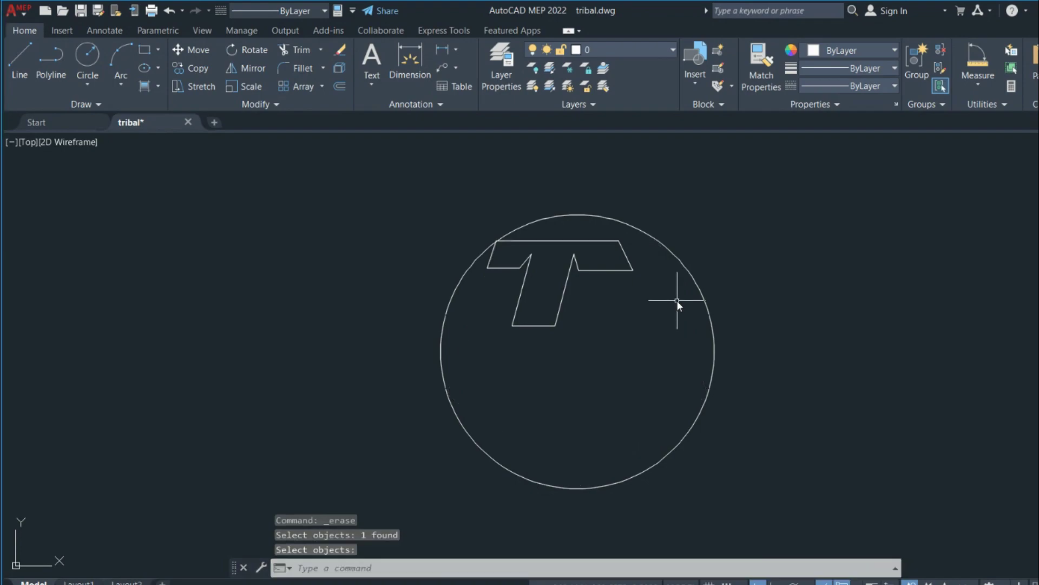
key("Escape")
key("Escape")
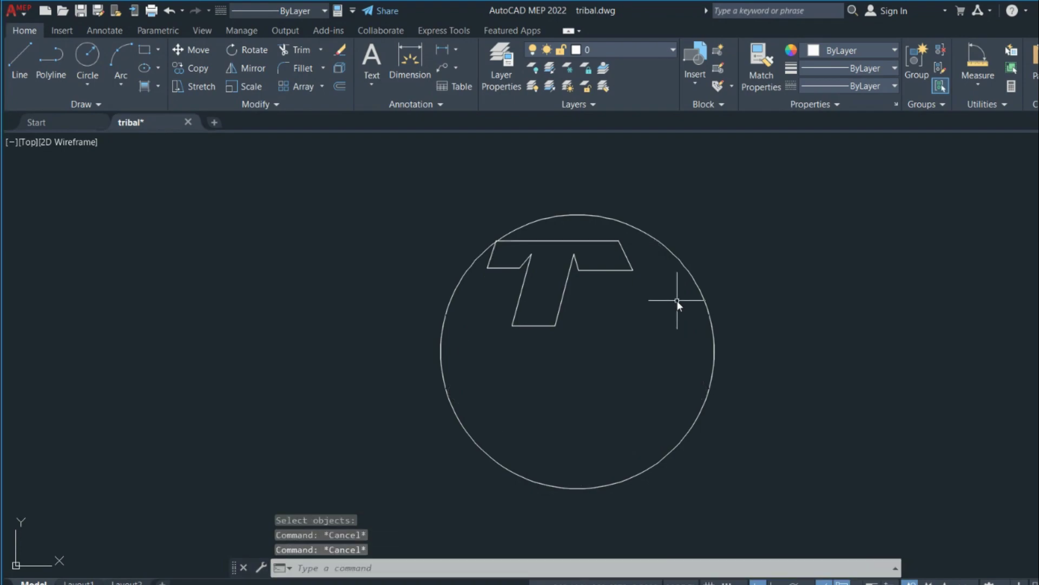
- Start an array of the T-shaped outline and set the array type to Polar
type("ar")
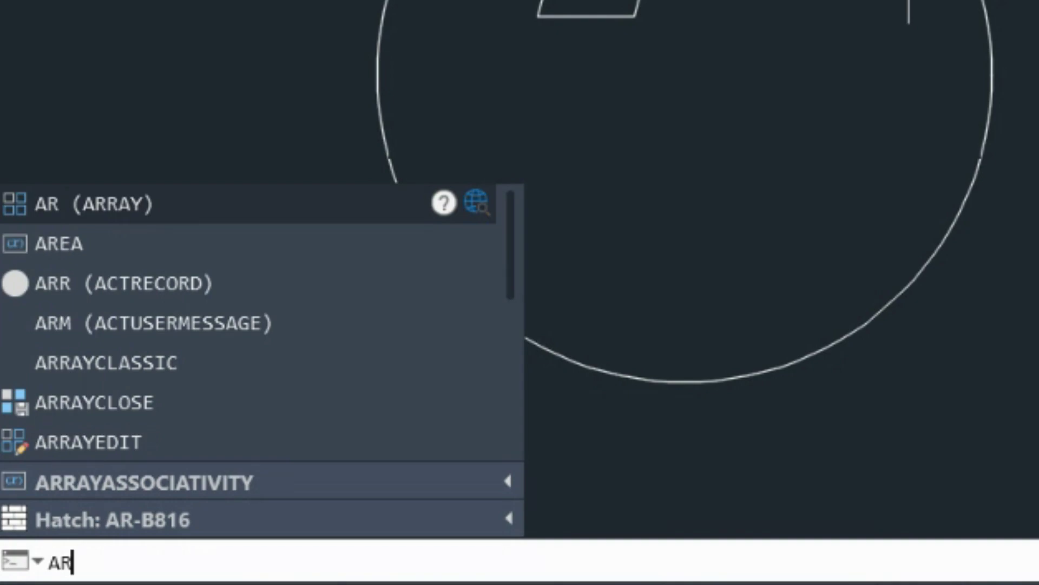
key("Return")
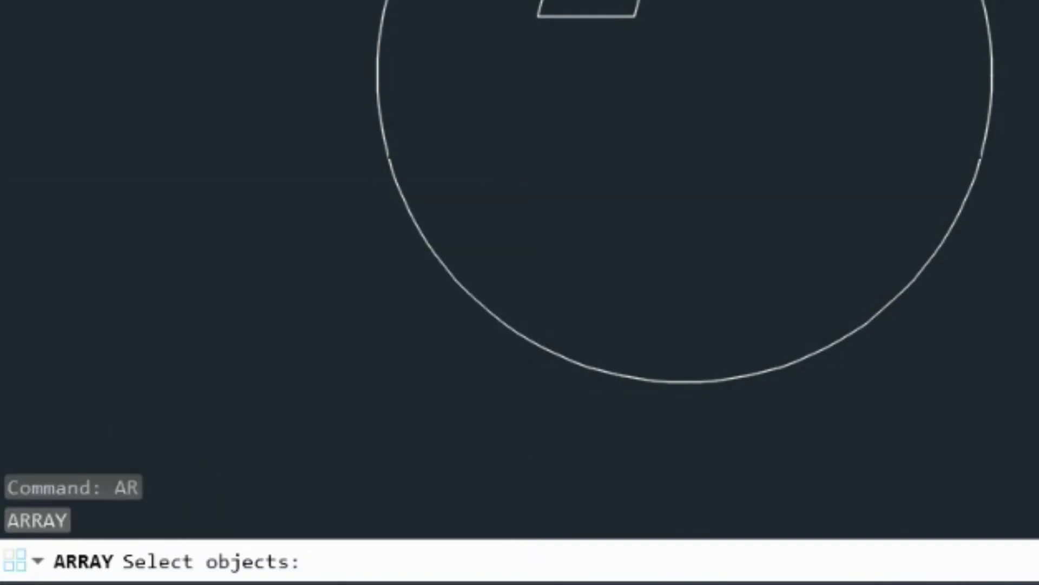
left_click(588, 16)
key("Return")
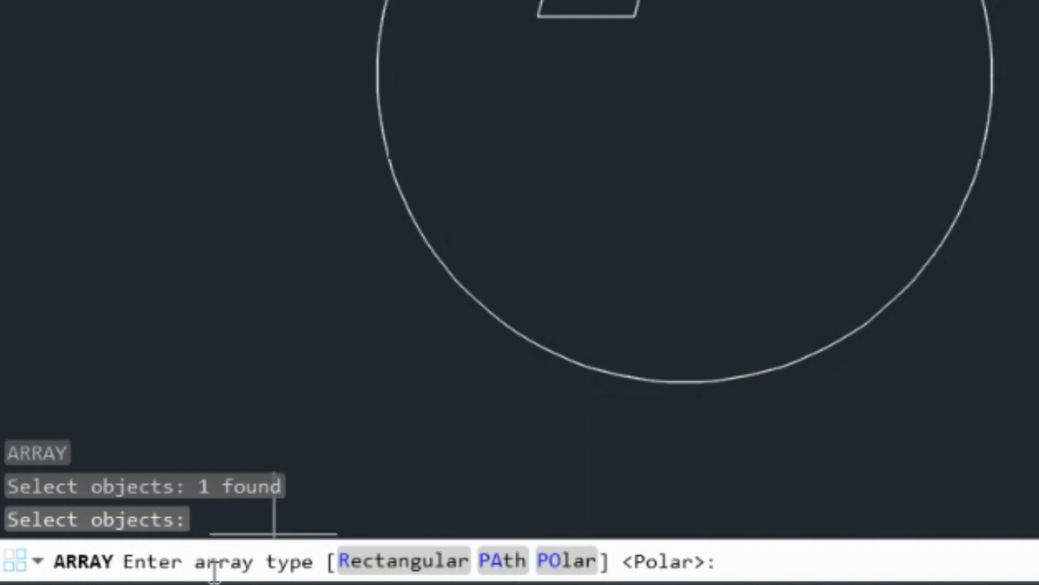
type("polar")
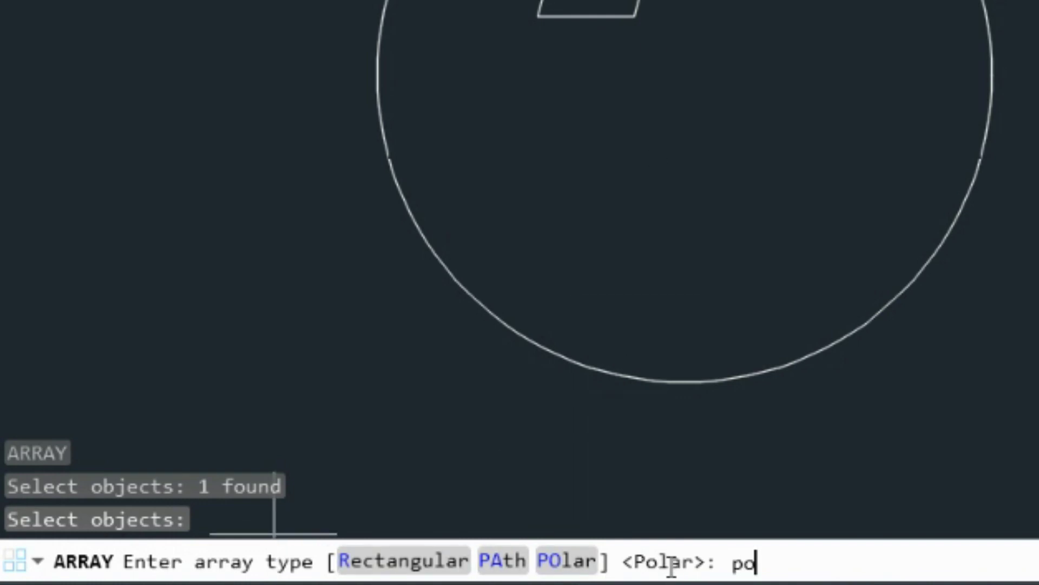
key("Return")
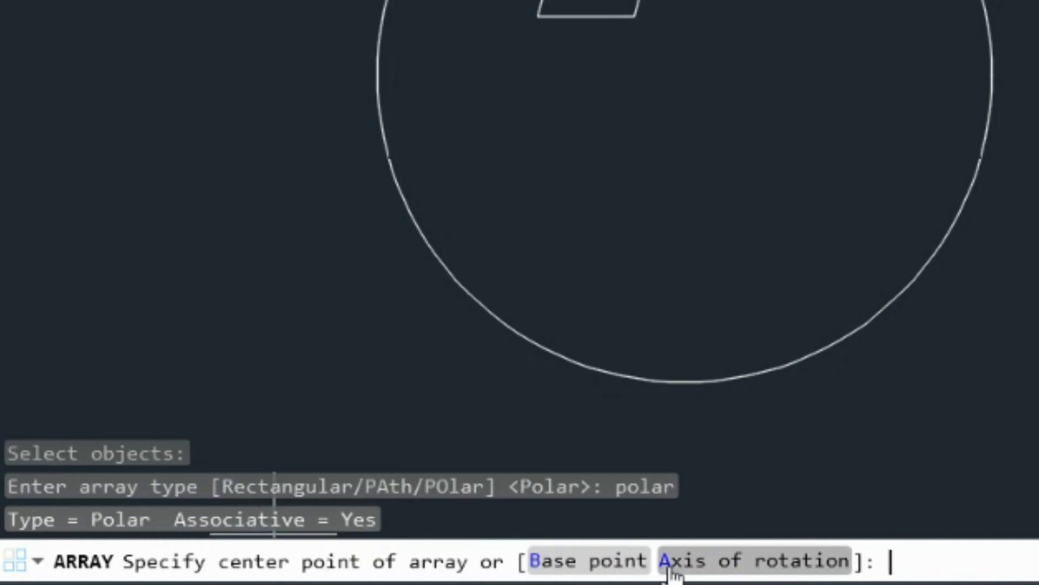